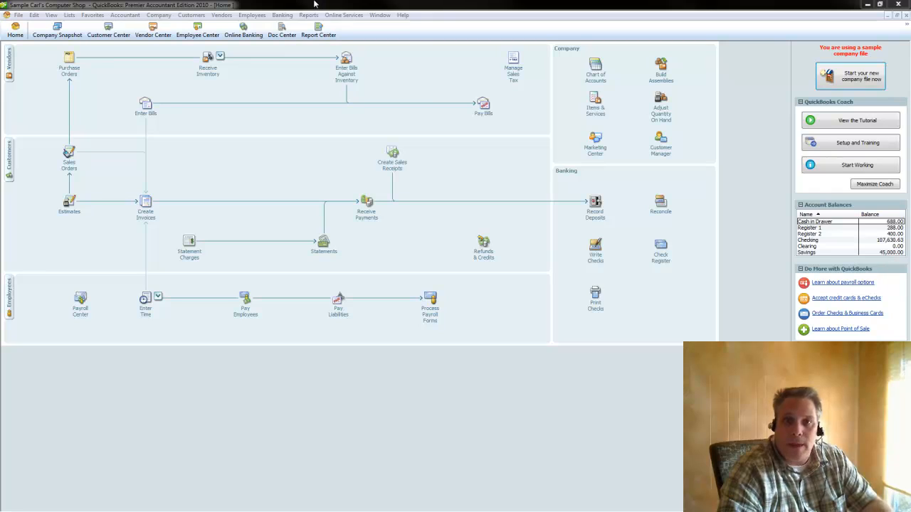
Open the Profit & Loss Standard report and set its dates to This Fiscal Year-to-date
left_click(309, 15)
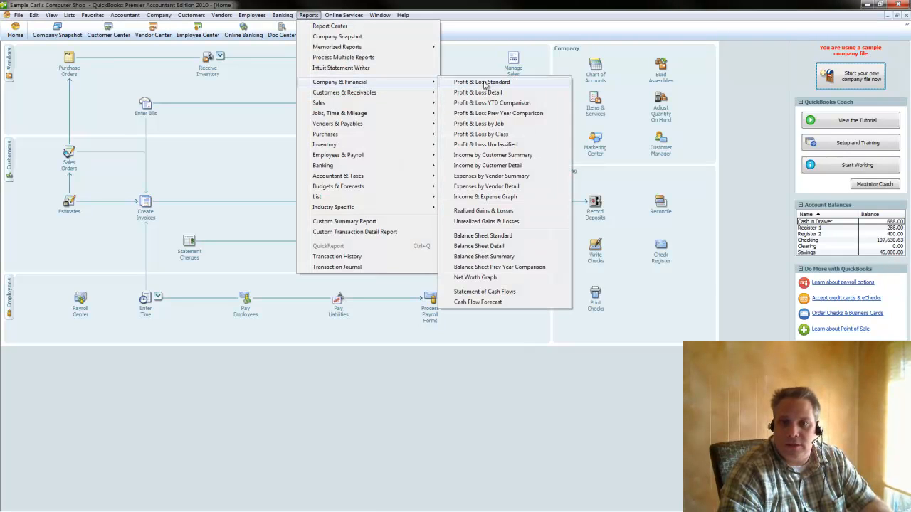
mouse_move(339, 81)
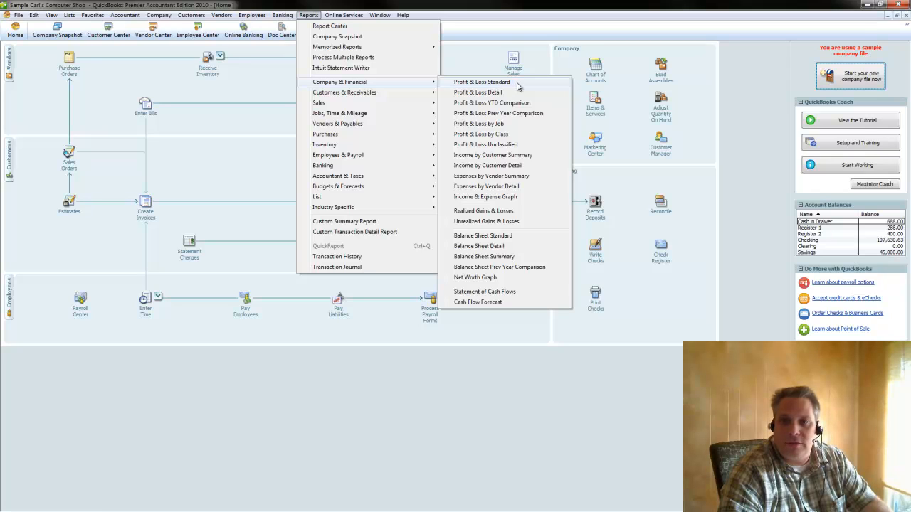
left_click(518, 86)
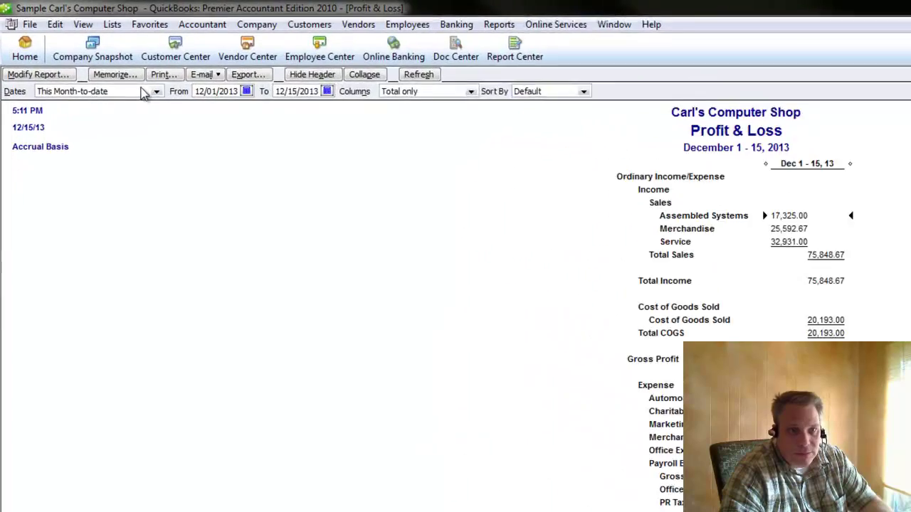
left_click(144, 93)
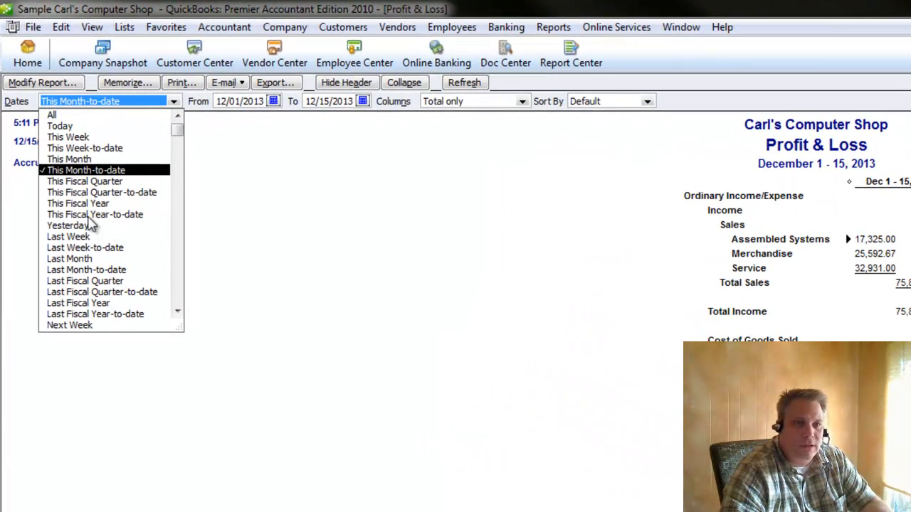
left_click(89, 216)
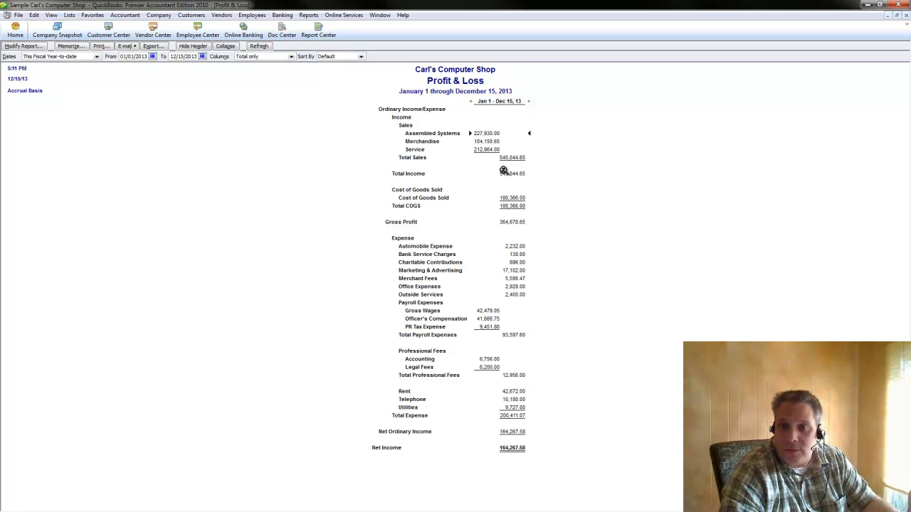
Review the Total Sales, Charitable Contributions and Net Income figures in the report
left_click(502, 163)
left_click(513, 263)
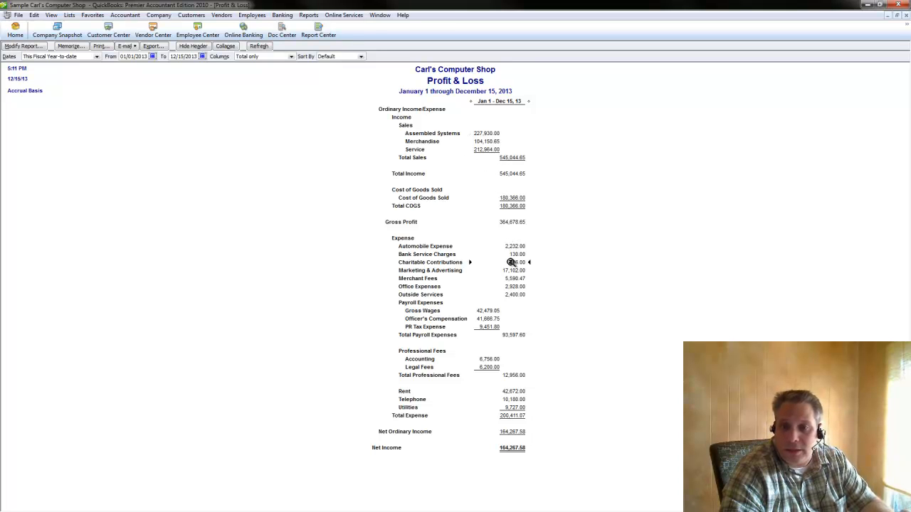
left_click(502, 449)
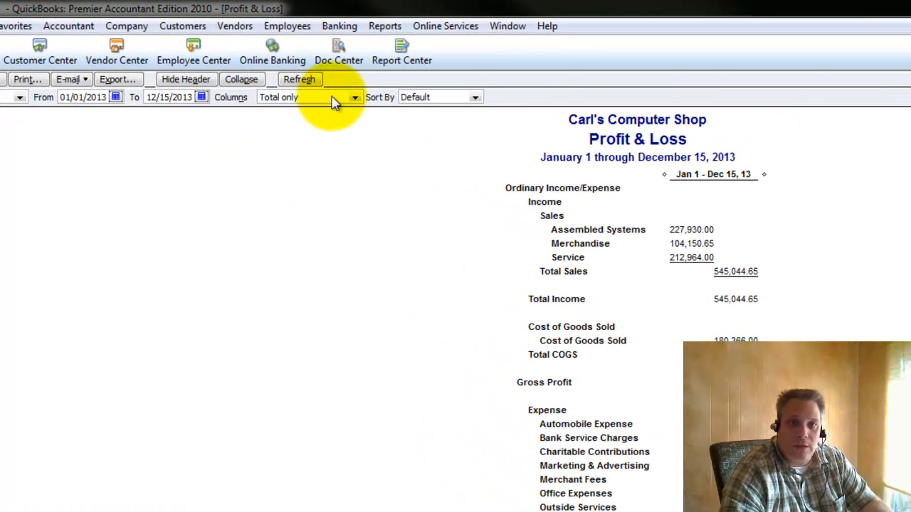
left_click(353, 97)
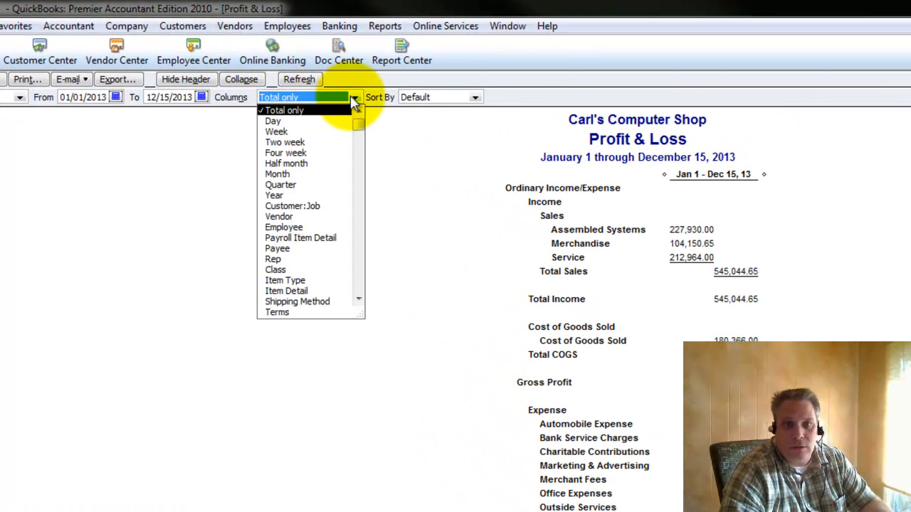
Break the report into monthly columns and review the January and March Net Income figures
left_click(279, 175)
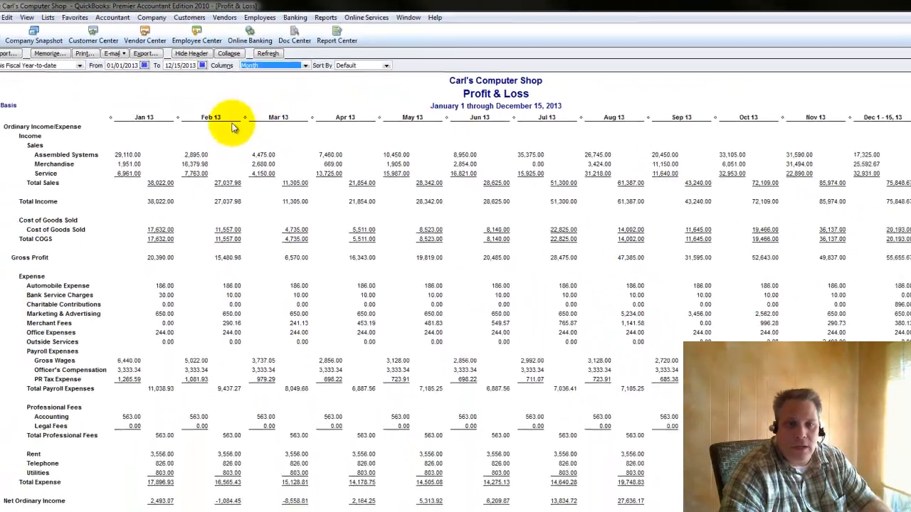
left_click(140, 133)
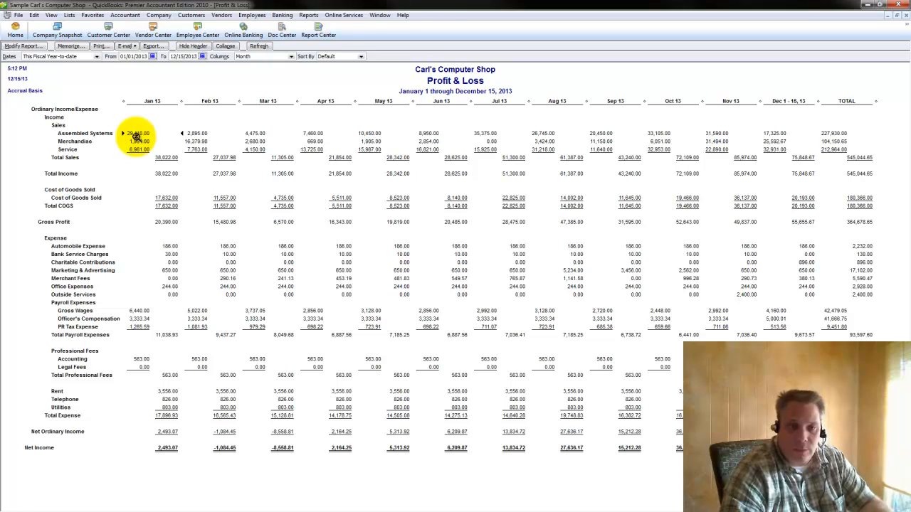
left_click(173, 448)
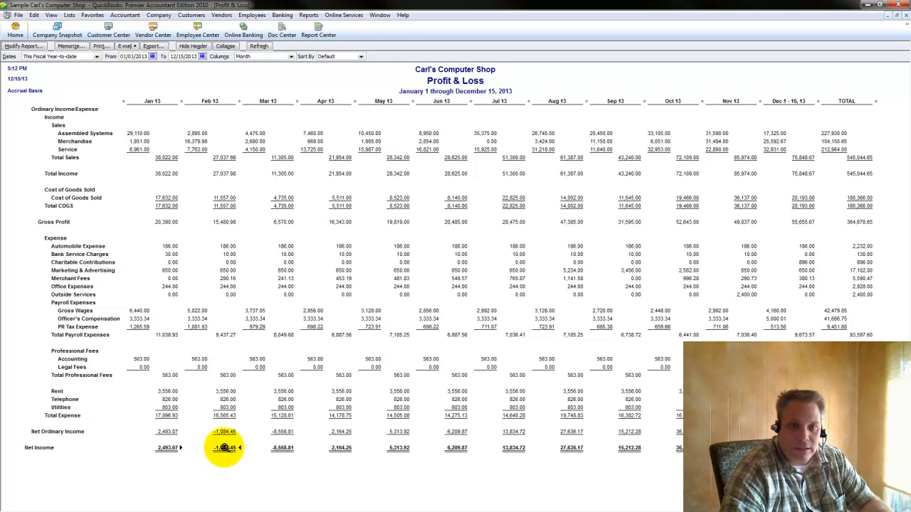
left_click(274, 448)
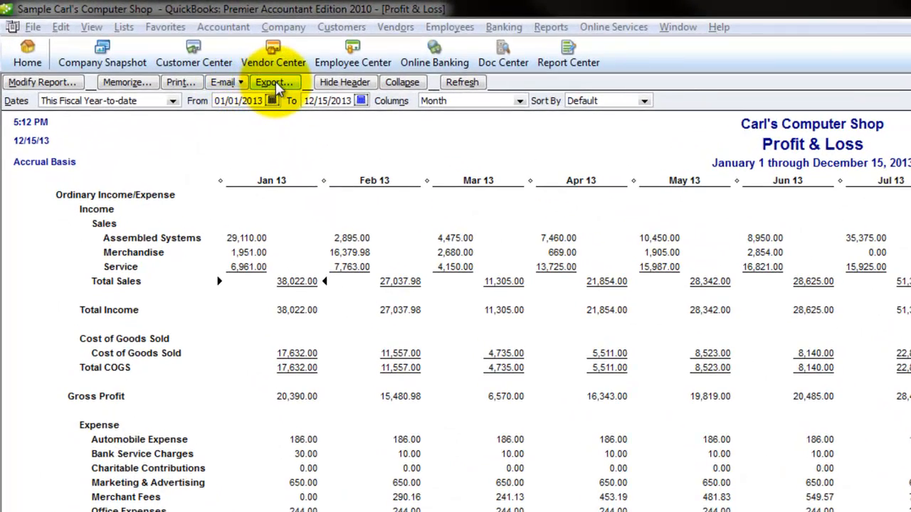
Export the report to a new Excel workbook with the report header shown on screen
left_click(275, 81)
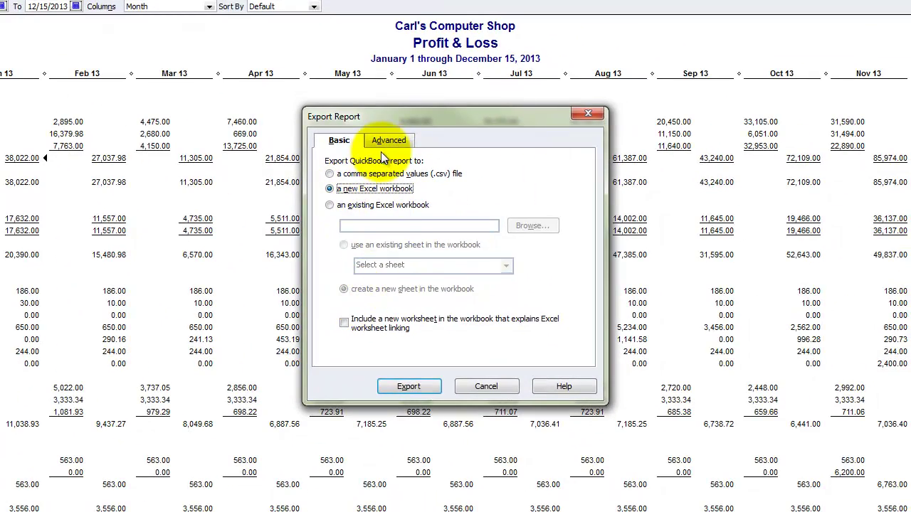
left_click(387, 143)
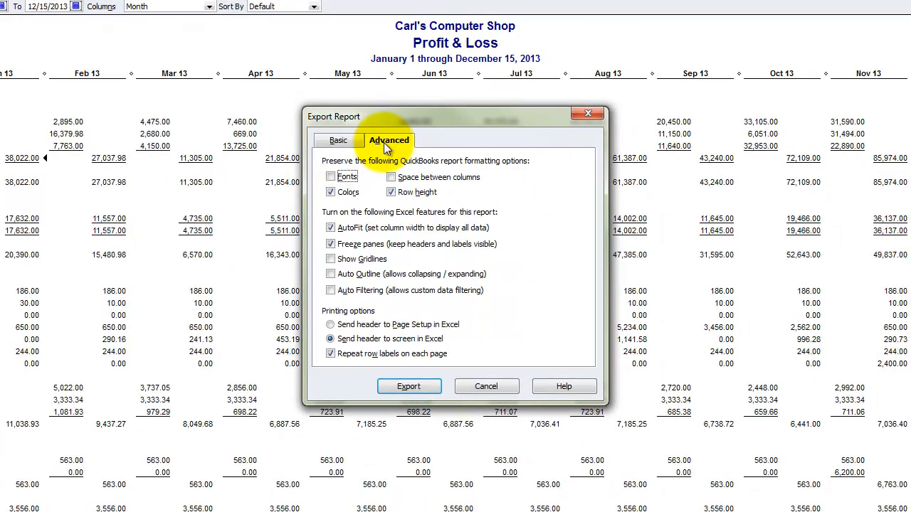
double_click(391, 177)
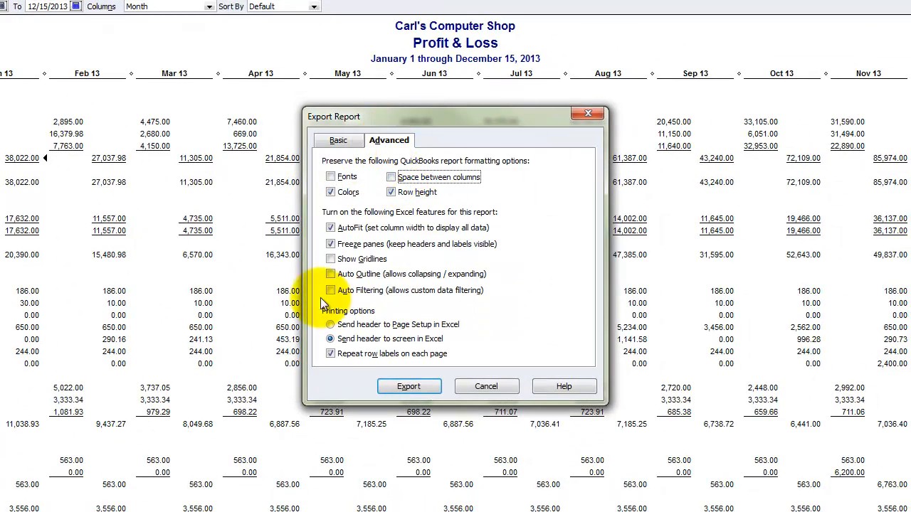
left_click(347, 339)
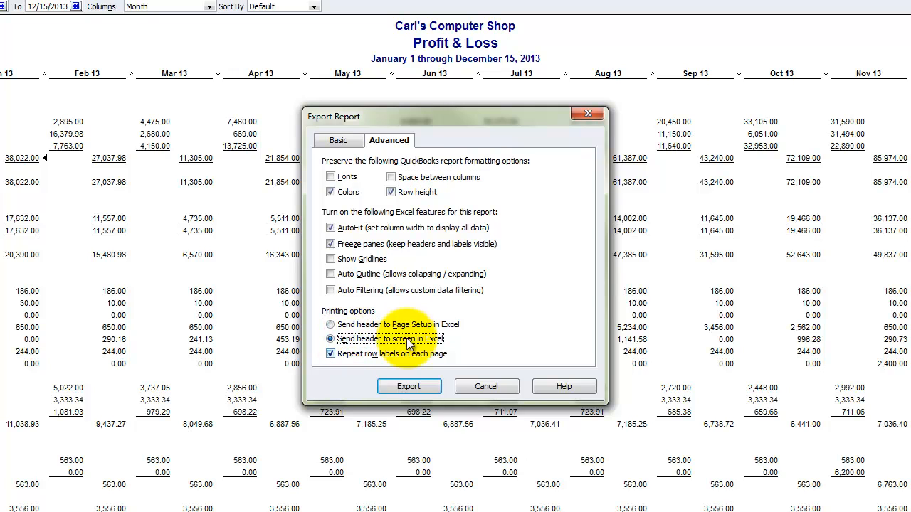
left_click(408, 386)
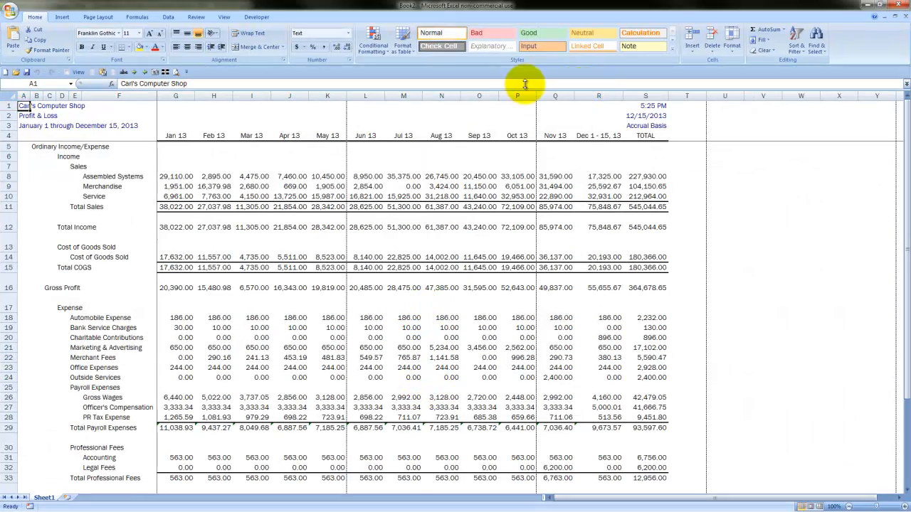
Delete the Aug 13 through TOTAL columns so only Jan 13 to Jul 13 remain
left_click_drag(450, 96, 646, 95)
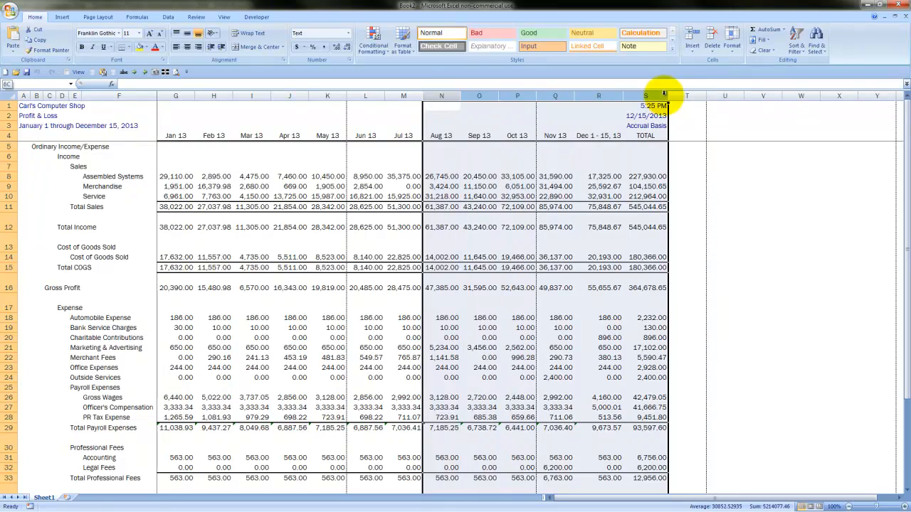
key("ctrl+minus")
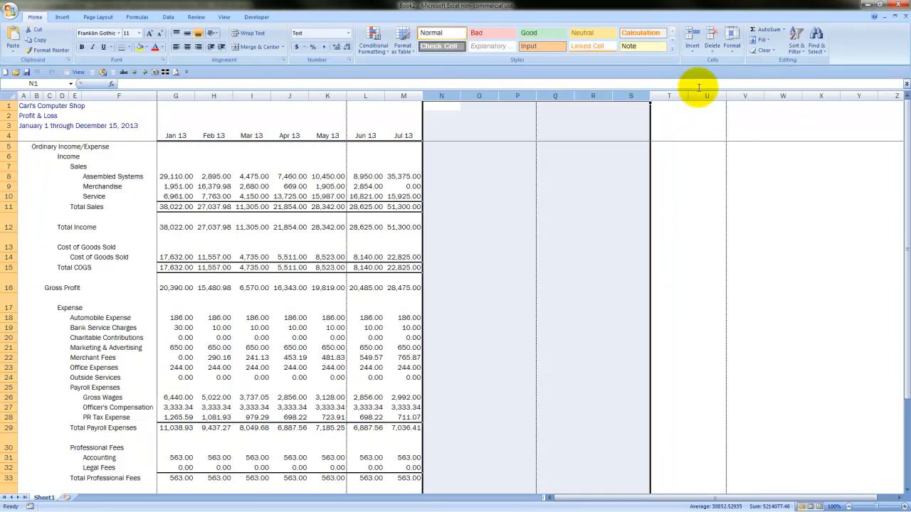
key("Left")
key("Down")
key("Down")
key("Down")
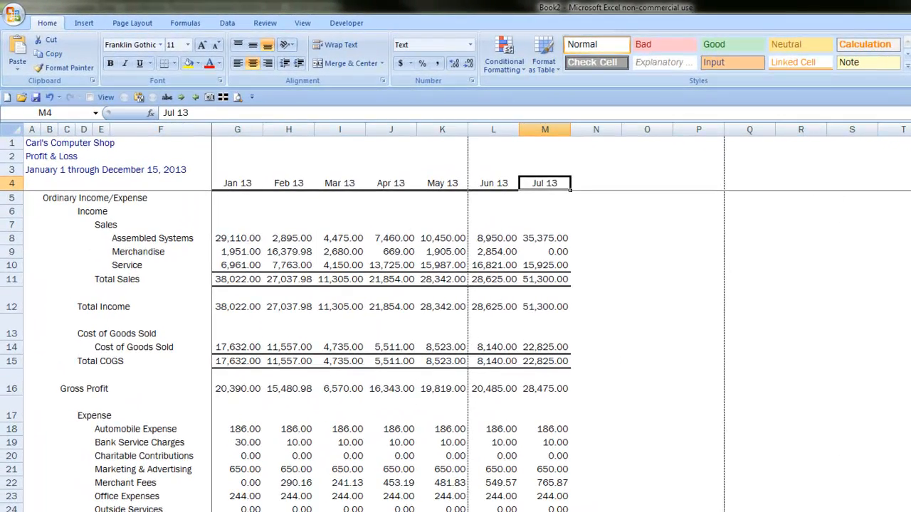
Select the Jan 13 to Jul 13 month headings in row 4
key("ctrl+Left")
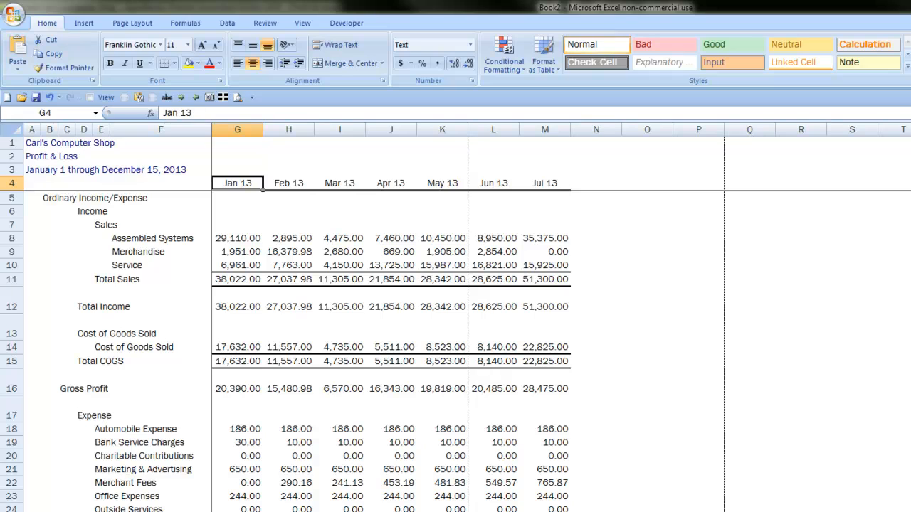
key("Right")
key("Left")
key("ctrl+shift+Right")
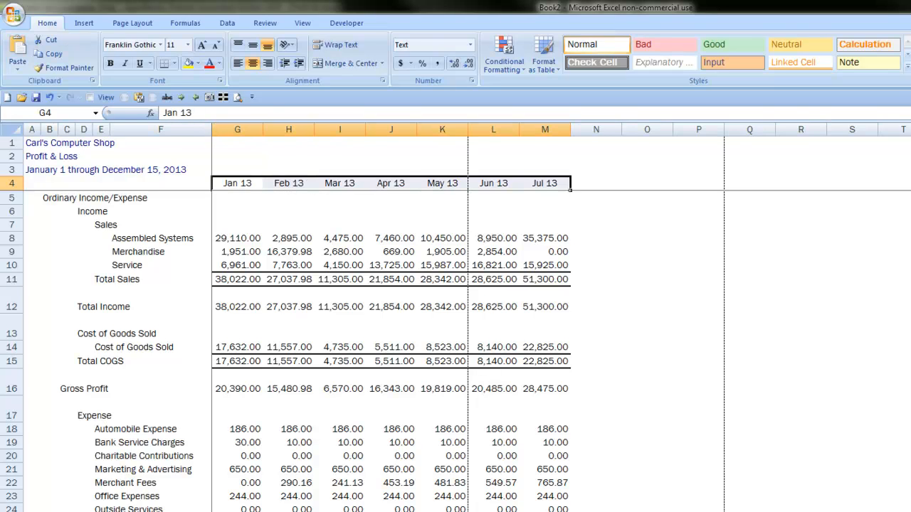
key("shift+Right")
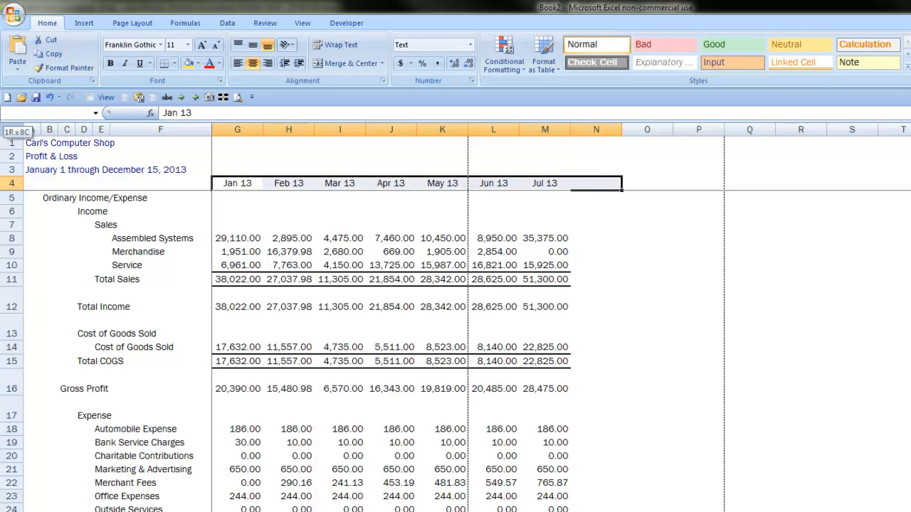
key("shift+Right")
key("shift+Right")
key("Left")
key("Right")
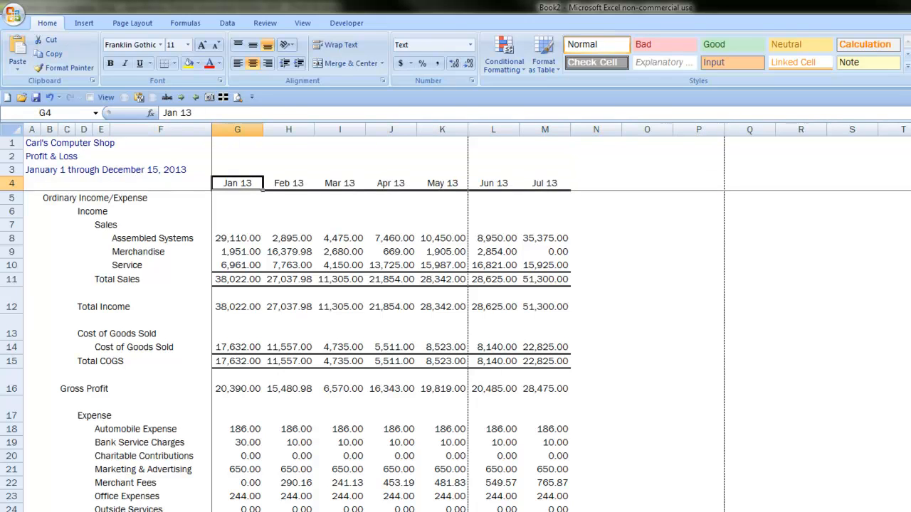
key("ctrl+shift+Right")
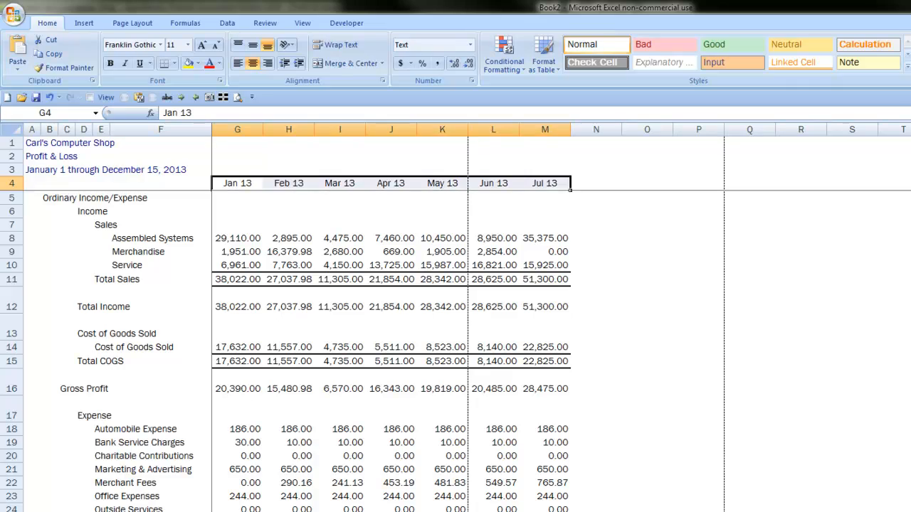
Apply the 03/14/01 date format to the month headings, revealing they are stored as text
key("ctrl+1")
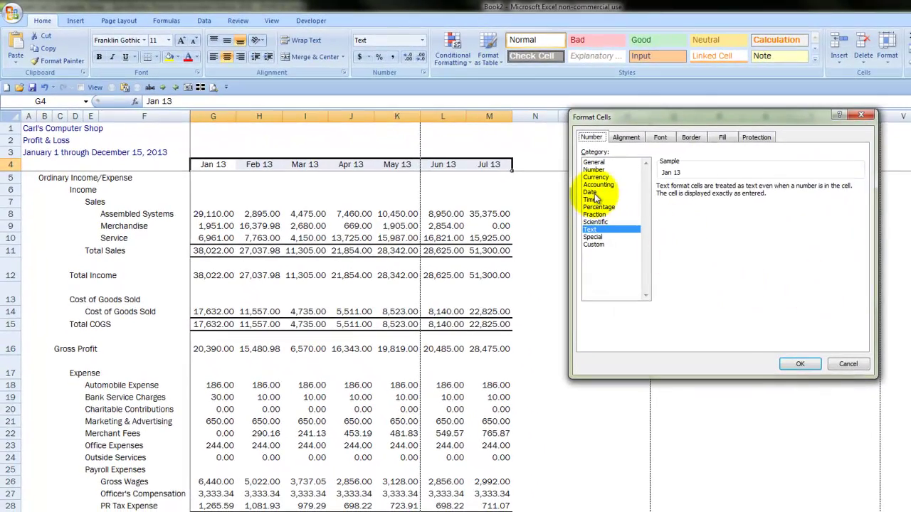
left_click(592, 193)
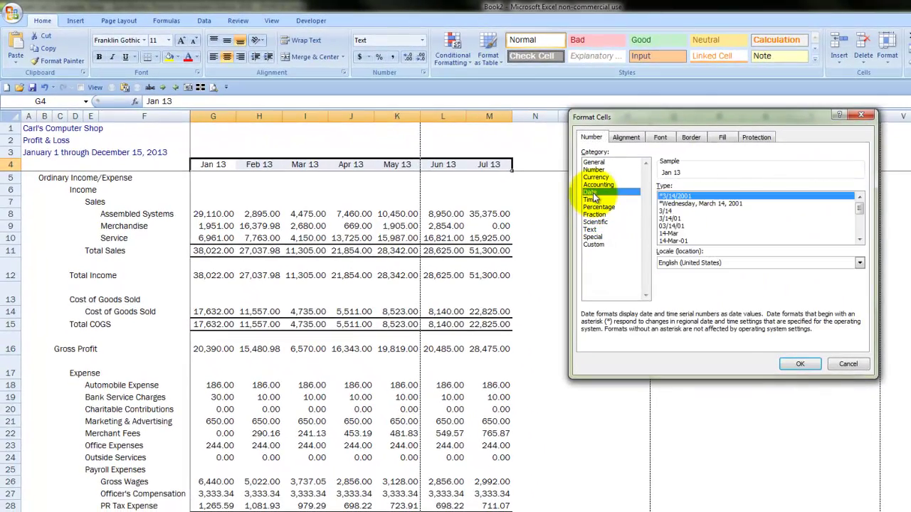
left_click(671, 227)
key("Return")
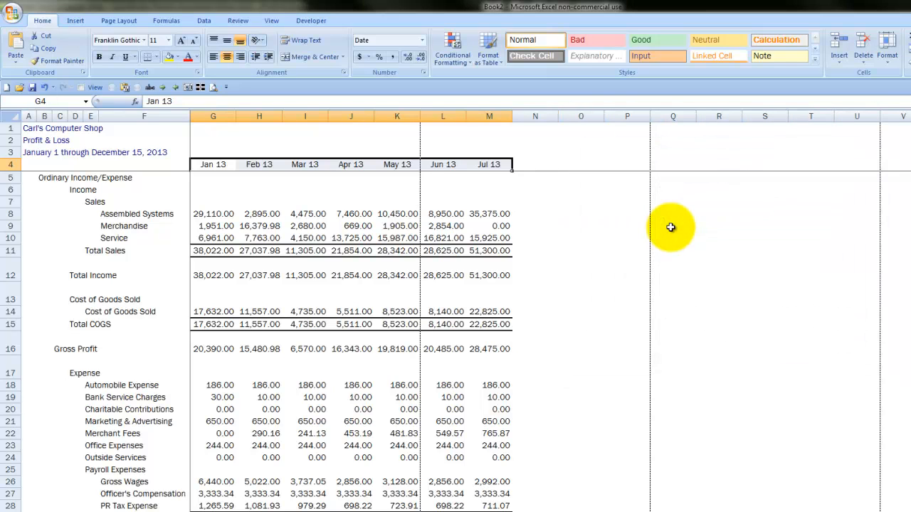
key("Left")
key("Right")
type("1//")
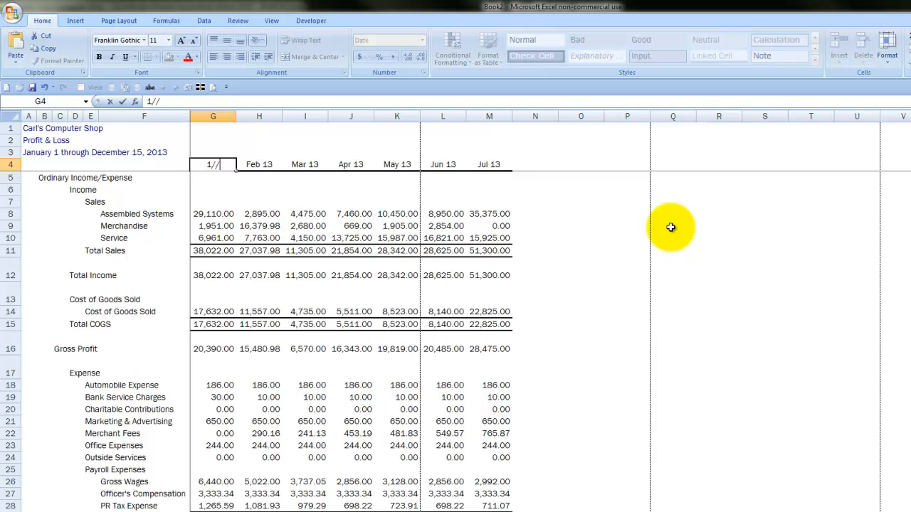
type("1/10")
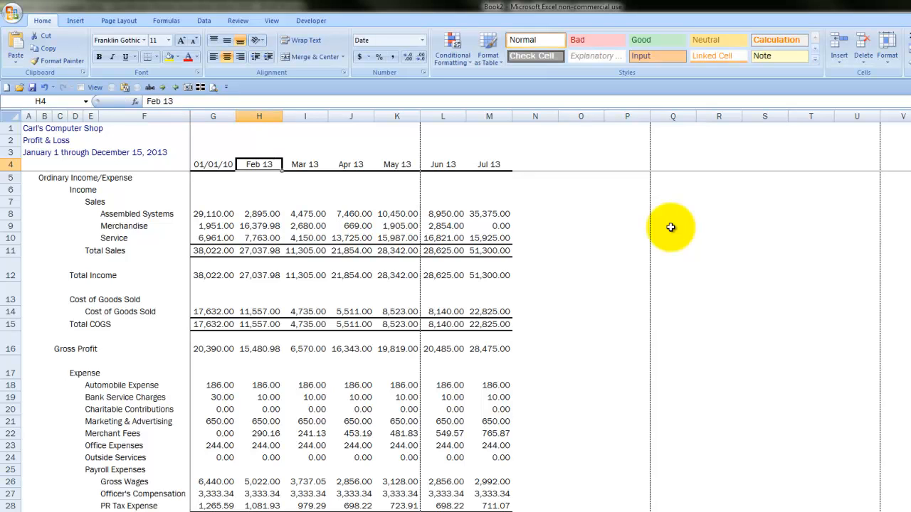
type("2/01/10")
Enter the dates 1/1/2010 through 12/1/2010 across the header cells G4:R4
key("Tab")
type("3/0")
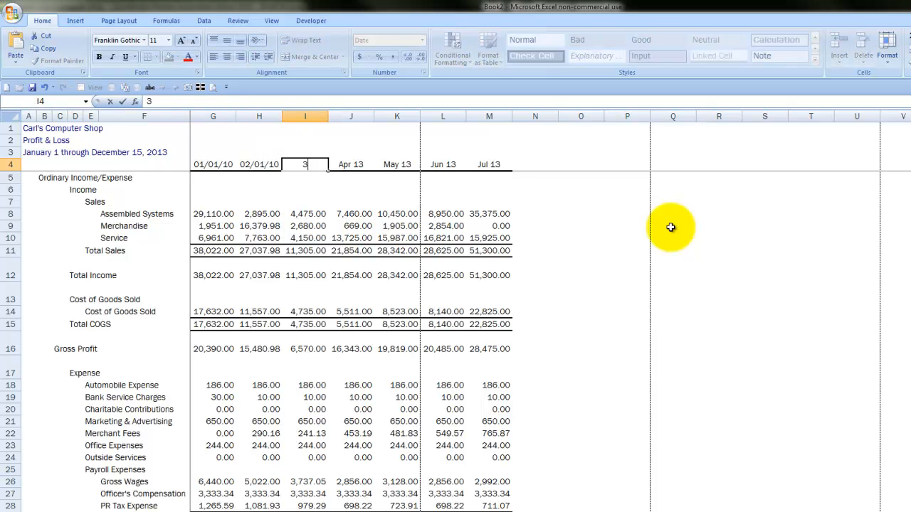
type("1/10")
key("Tab")
type("4/")
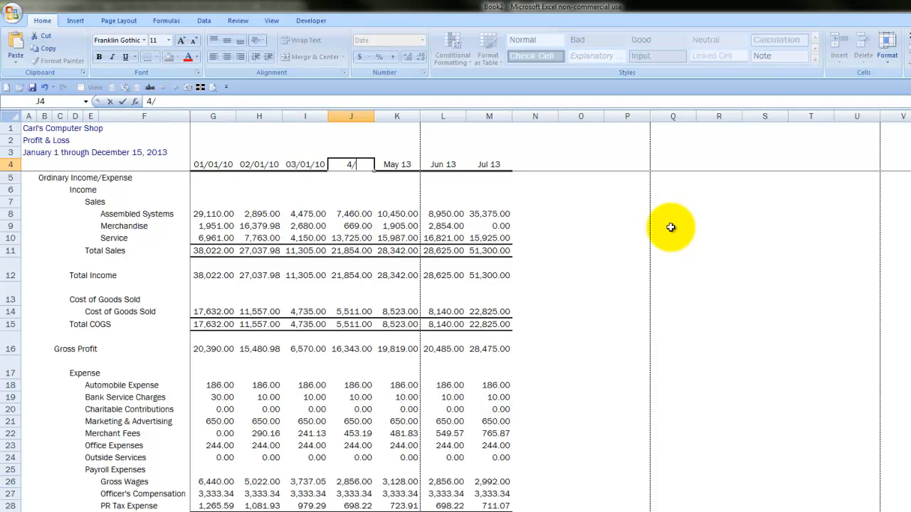
type("01/10")
key("Tab")
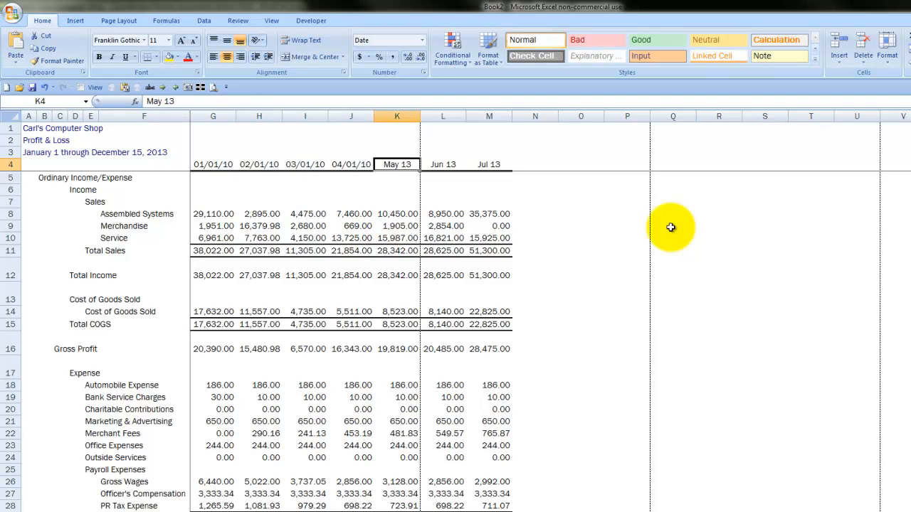
type("5/01/10")
key("Tab")
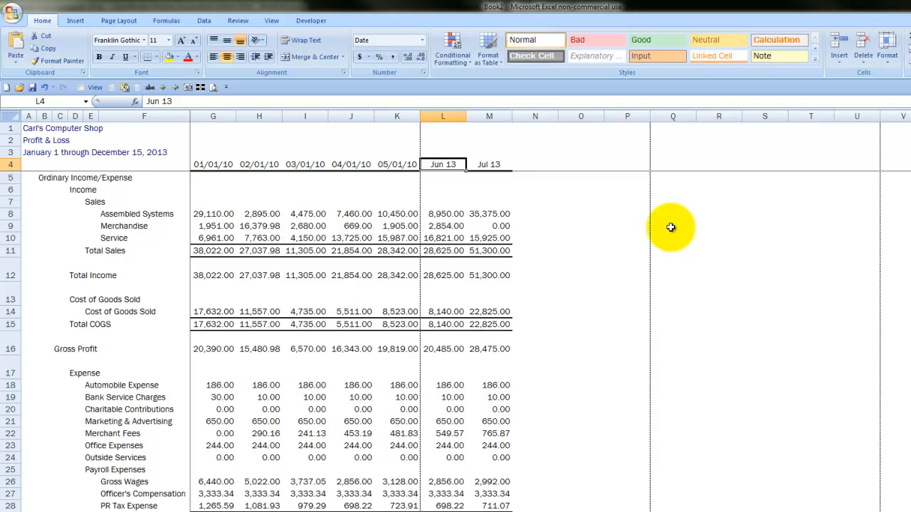
type("6/01/10")
key("Tab")
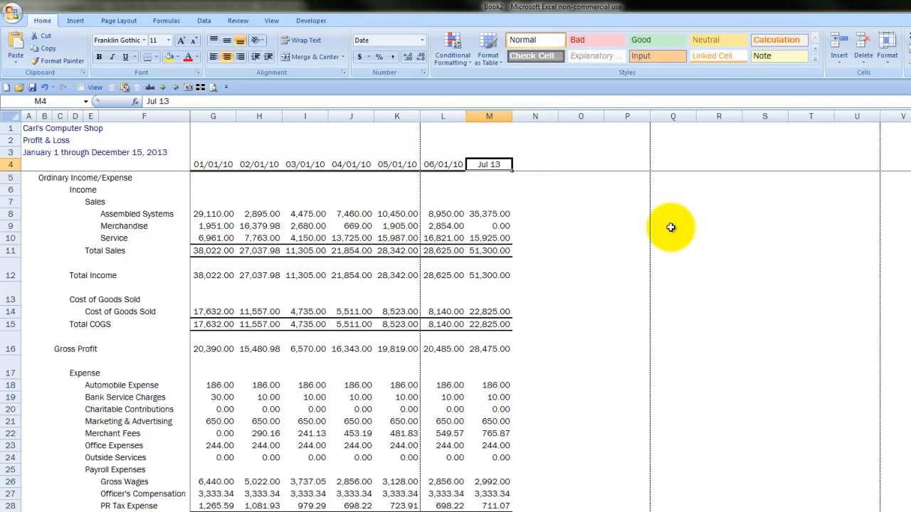
type("7/1/10")
key("Tab")
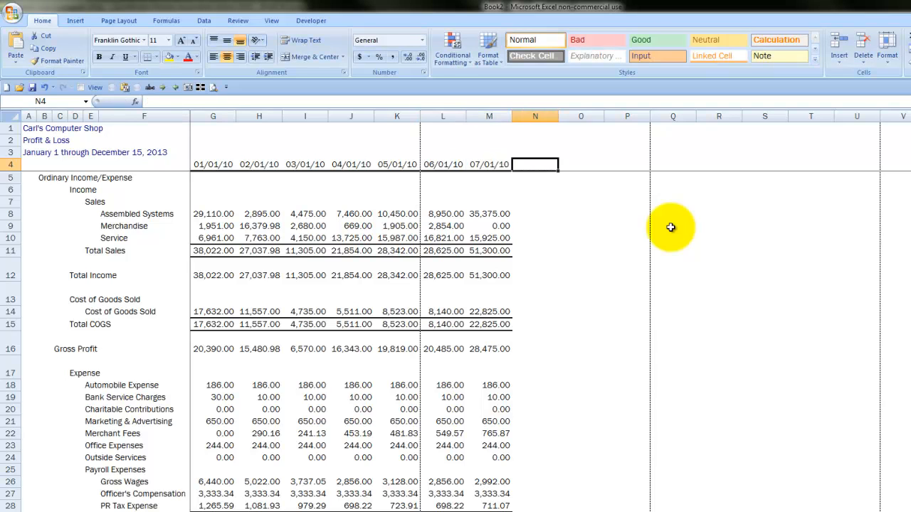
type("8/1/2")
type("0")
key("Tab")
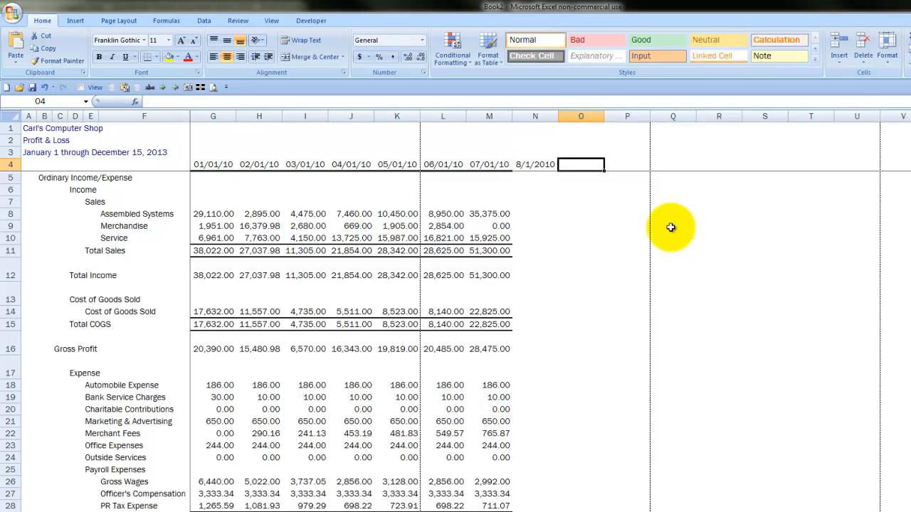
type("9/1/10")
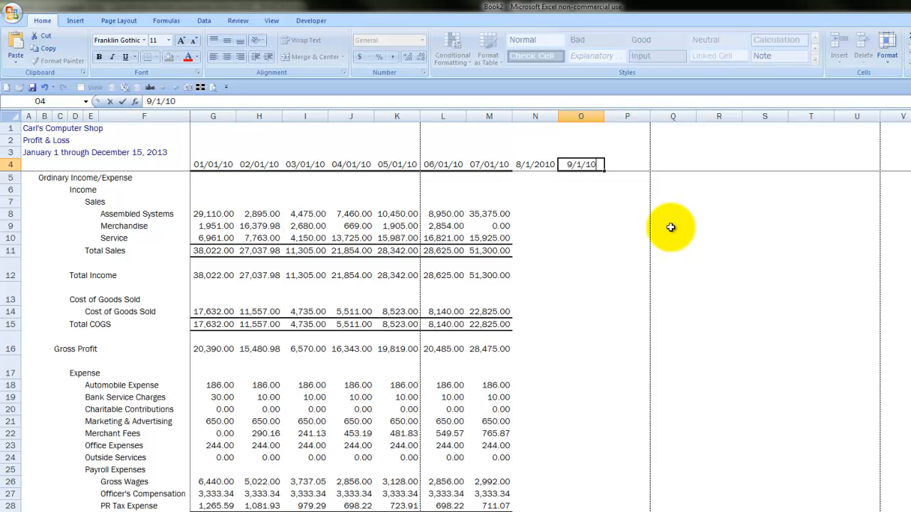
key("Tab")
type("1")
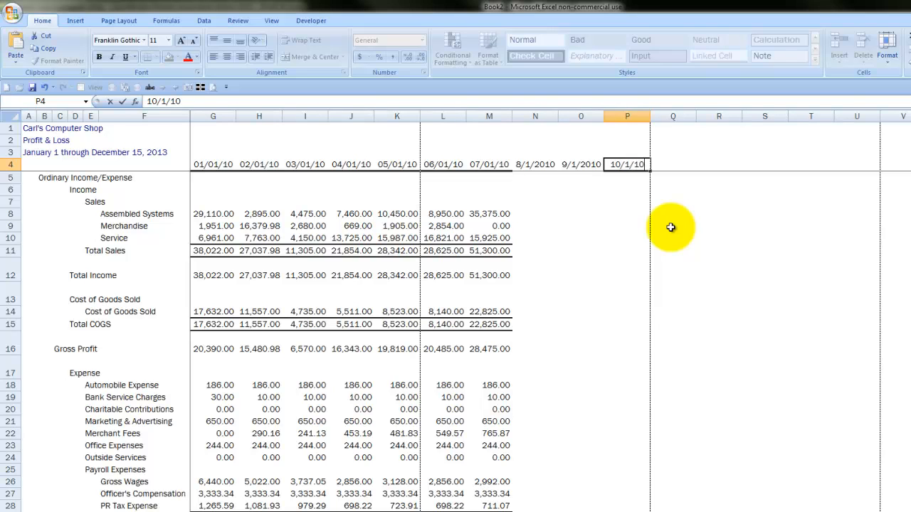
key("Tab")
type("1/1/")
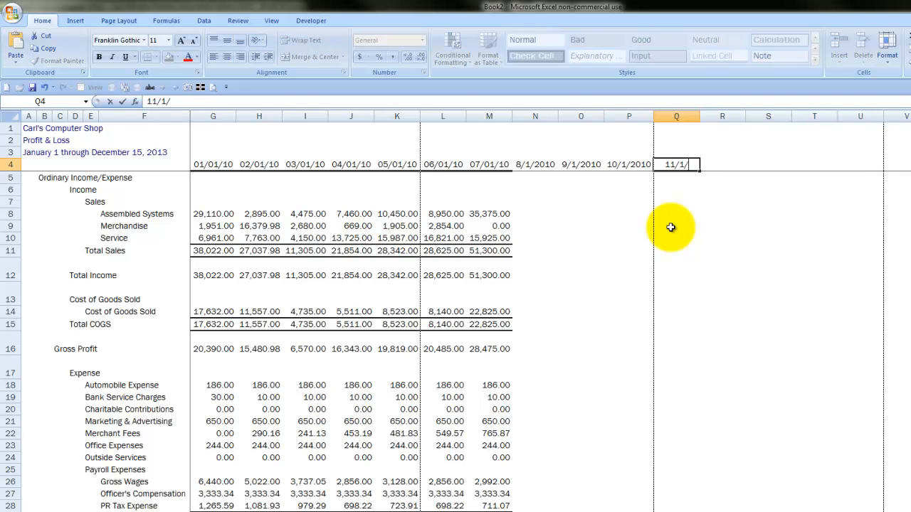
type("2010")
key("Tab")
type("12/1")
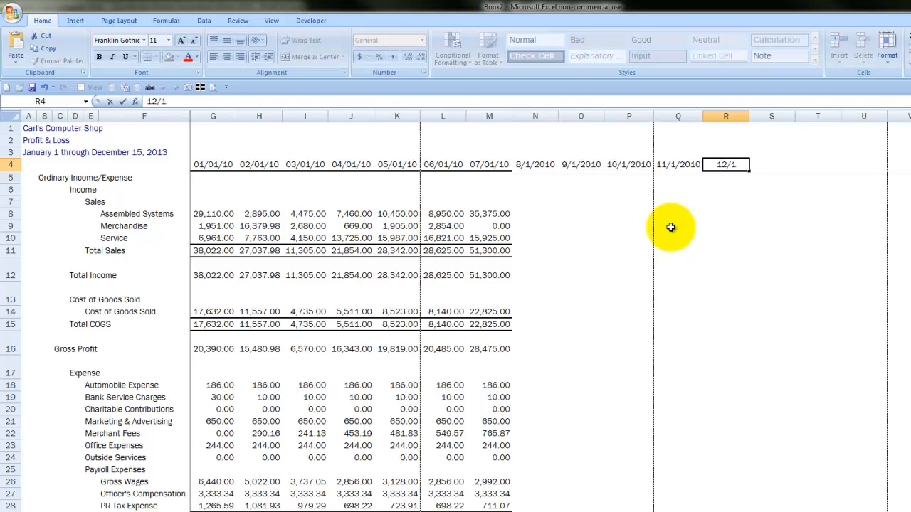
key("ctrl+Return")
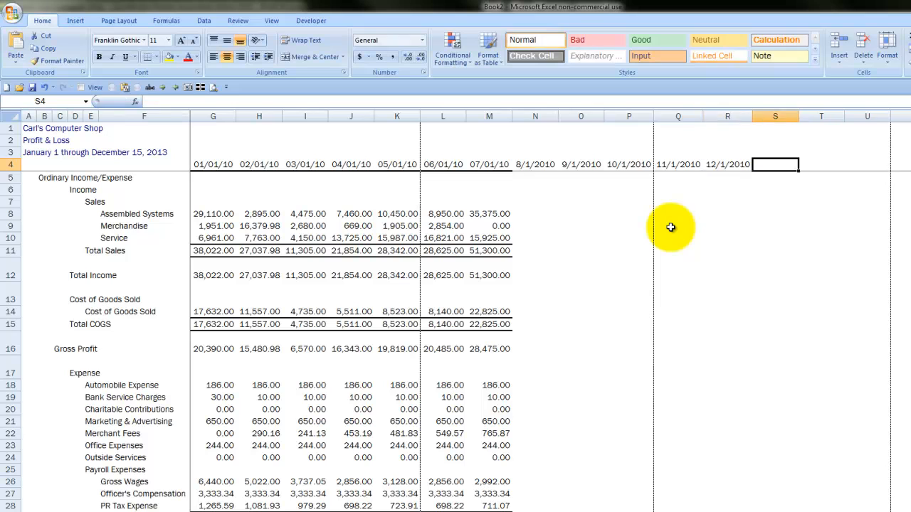
Format all twelve header dates with the mm/dd/yy (03/14/01) date style
key("ctrl+Left")
key("ctrl+shift+Right")
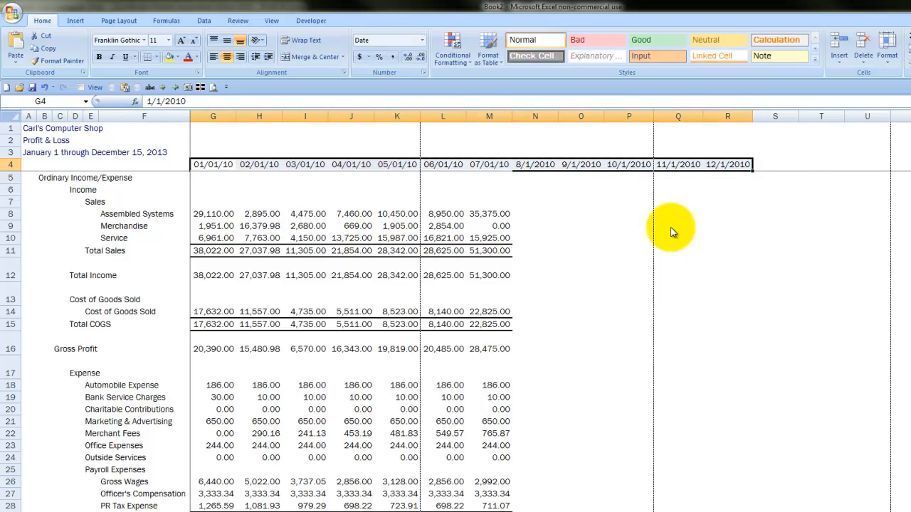
key("ctrl+1")
left_click(590, 192)
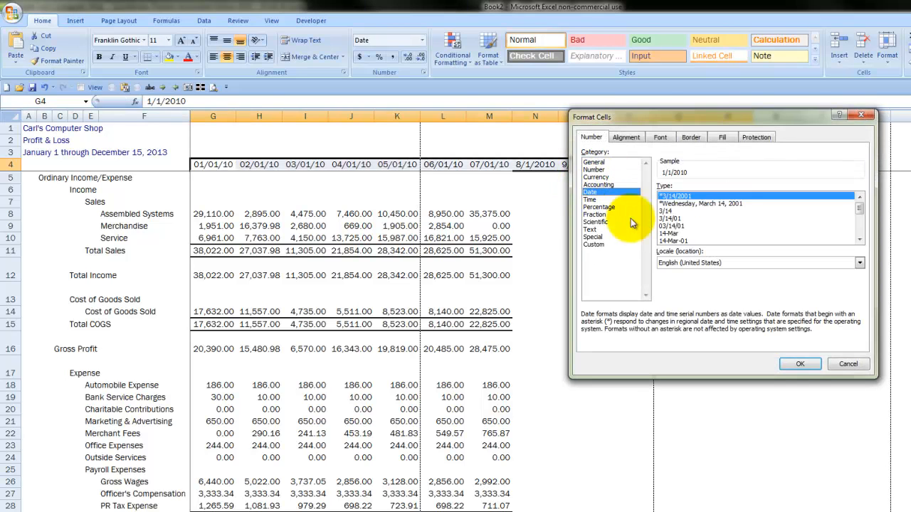
left_click(673, 226)
left_click(800, 364)
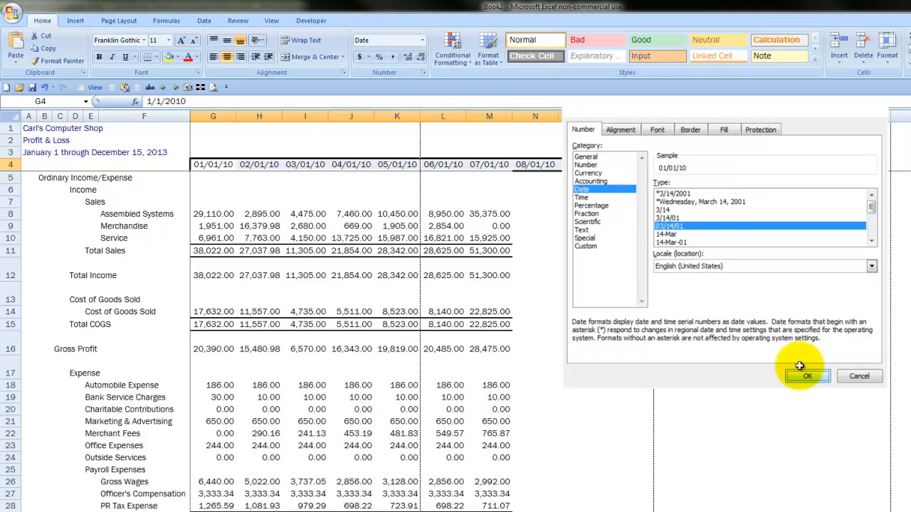
Re-enter each header date so it displays as 01/01/10 through 12/01/10, then select all twelve
left_click(214, 165)
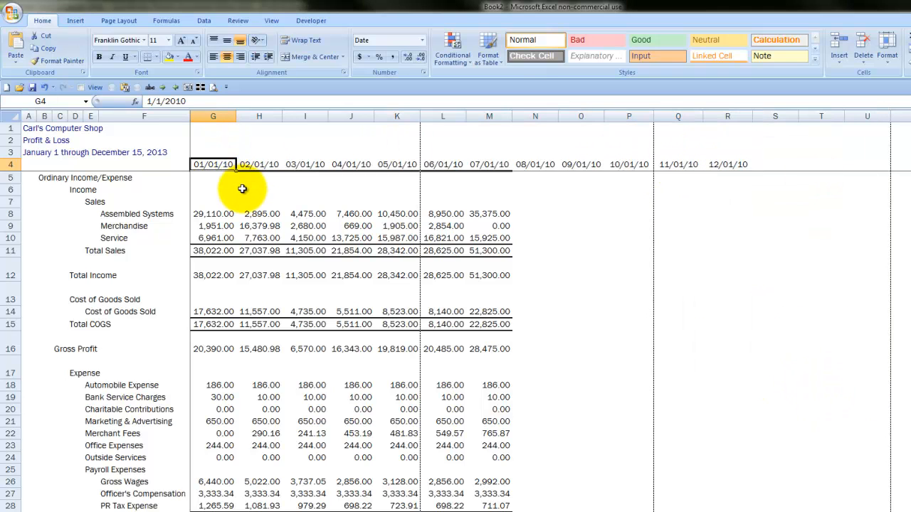
key("F2")
key("Tab")
key("F2")
key("Tab")
key("F2")
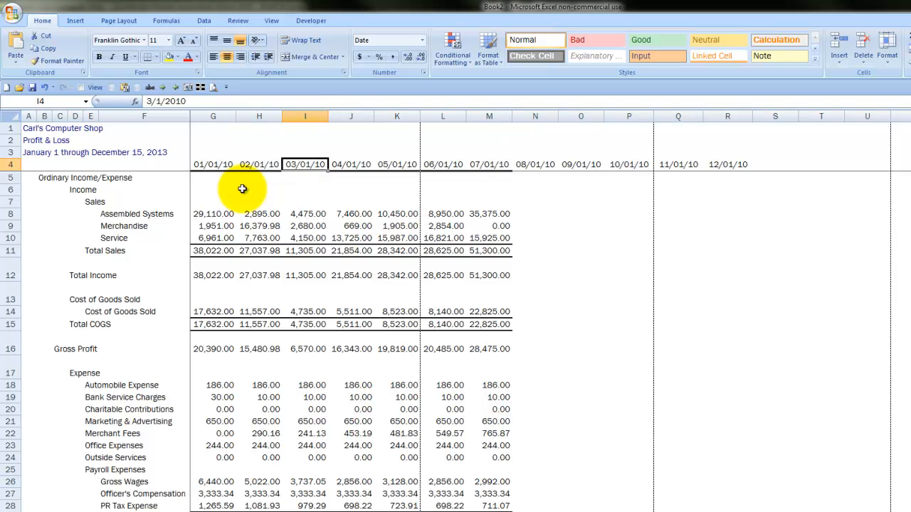
key("Tab")
key("F2")
key("Tab")
key("F2")
key("Tab")
key("F2")
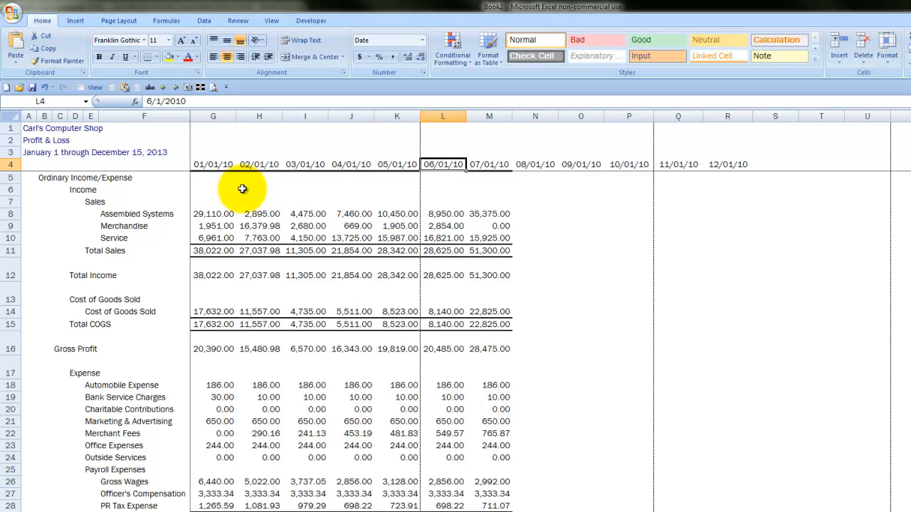
key("Tab")
key("F2")
key("Tab")
key("Tab")
key("F2")
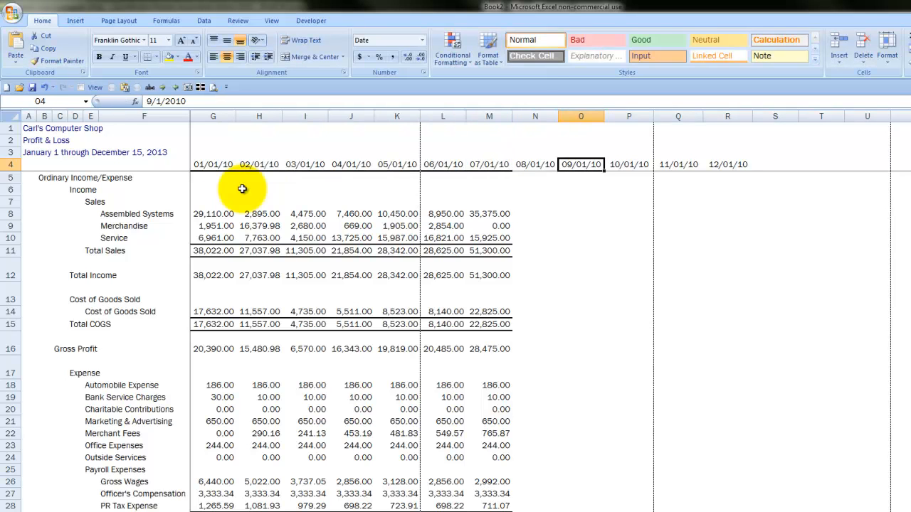
key("Tab")
key("Tab")
key("F2")
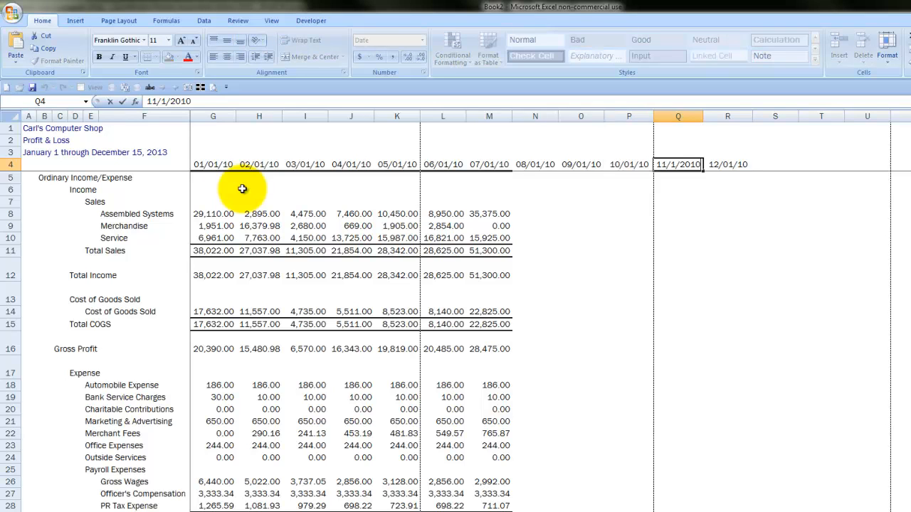
key("Tab")
key("F2")
key("Tab")
key("ctrl+Left")
key("ctrl+Left")
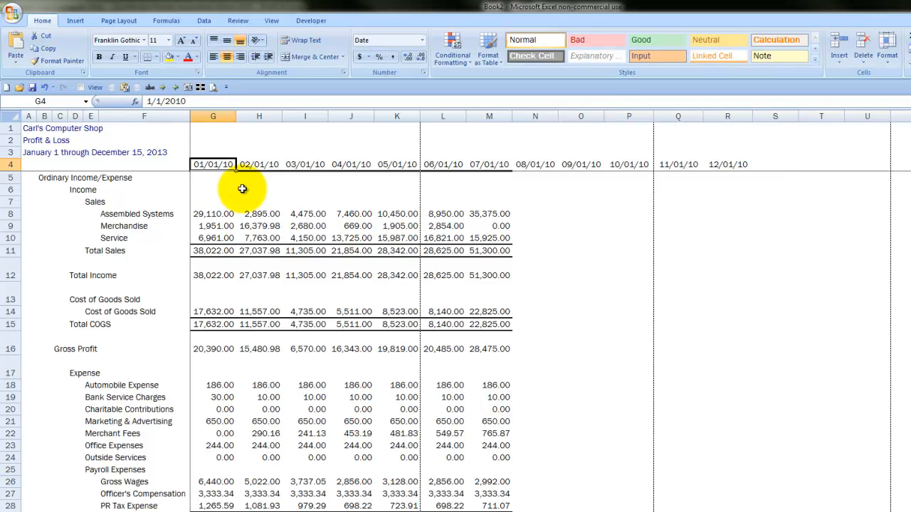
key("ctrl+shift+Right")
Copy the twelve header dates and paste them into the next twelve columns from S
key("ctrl+c")
key("ctrl+Right")
key("Right")
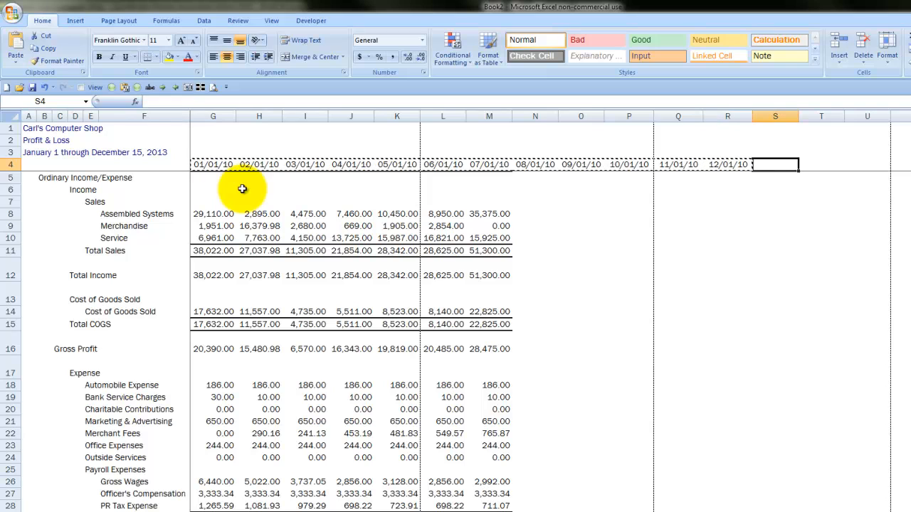
key("ctrl+v")
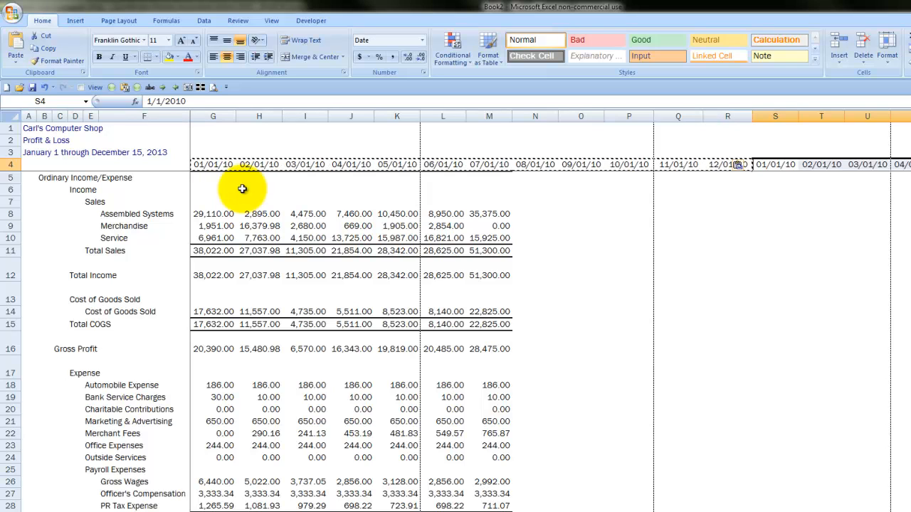
Replace every 2010 with 2011 in the pasted headers (12 replacements)
key("ctrl+f")
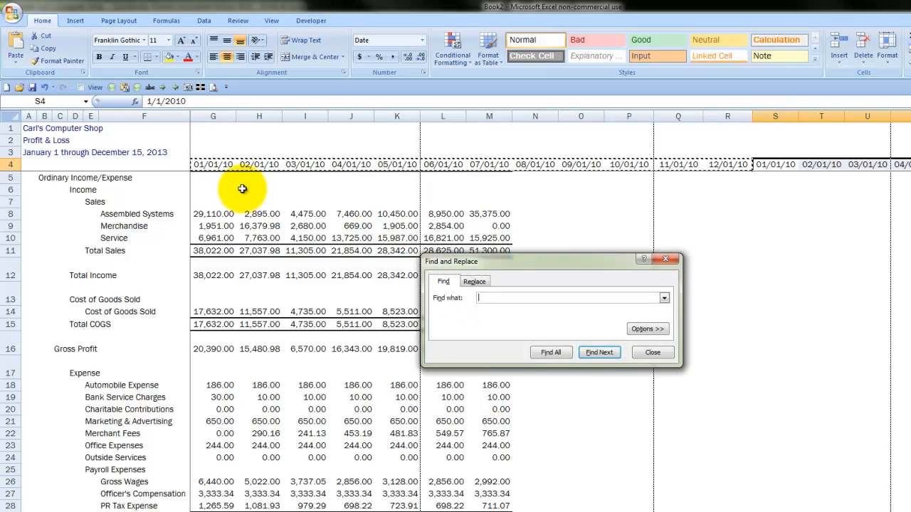
type("2010")
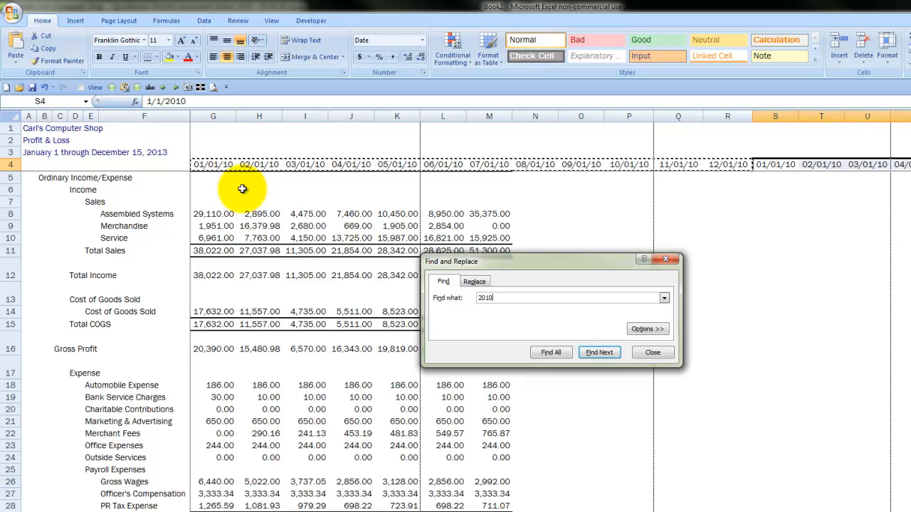
key("ctrl+h")
type("20011")
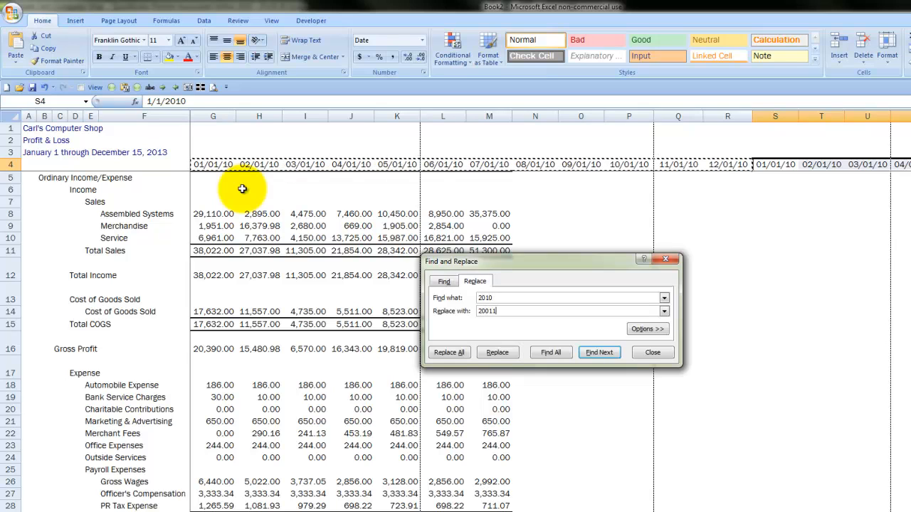
key("BackSpace")
key("BackSpace")
type("1")
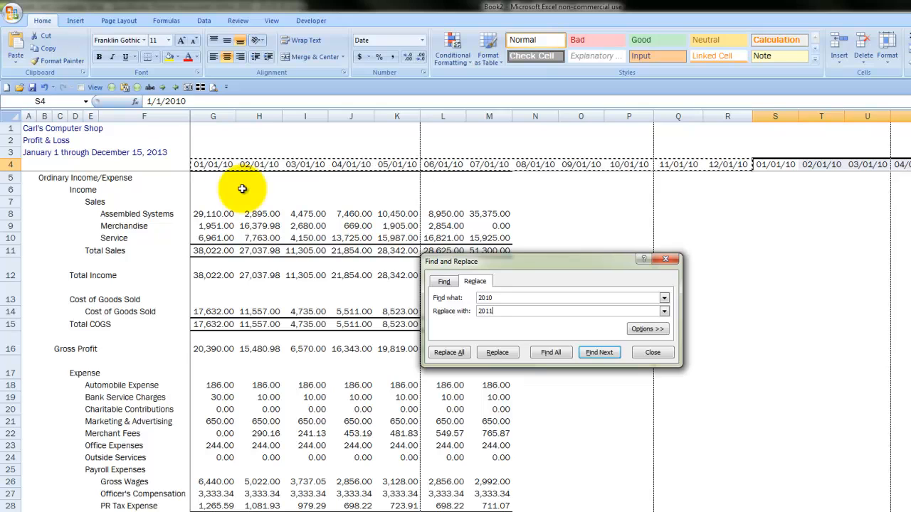
type("1")
key("alt+a")
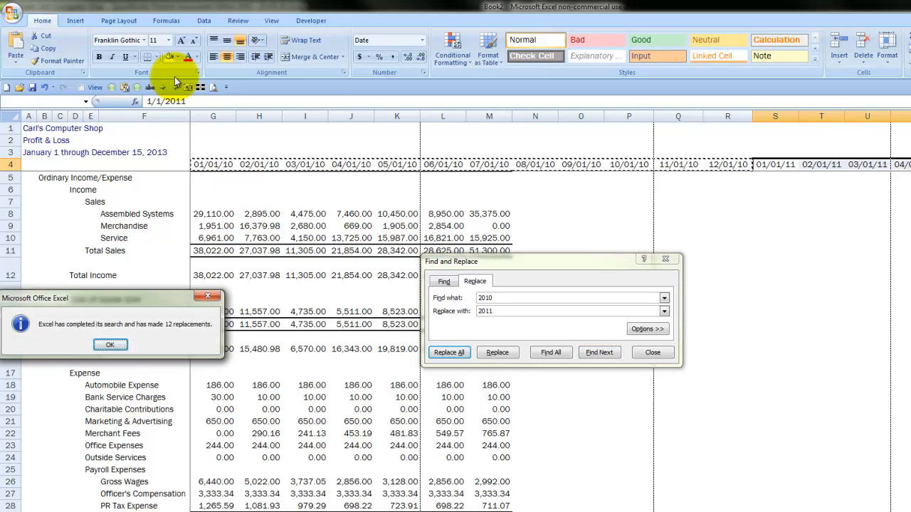
left_click(110, 346)
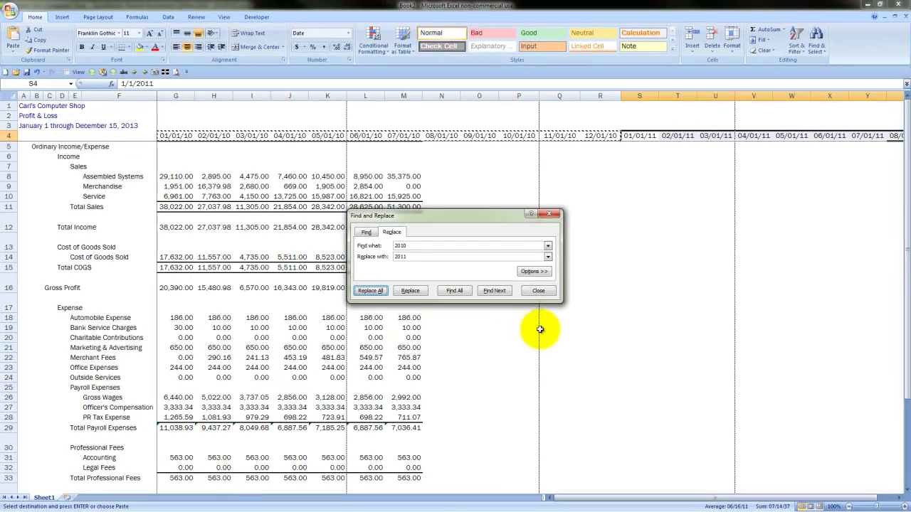
Carry the July 2010 Total Sales and Total Income formulas across the later months
left_click(535, 290)
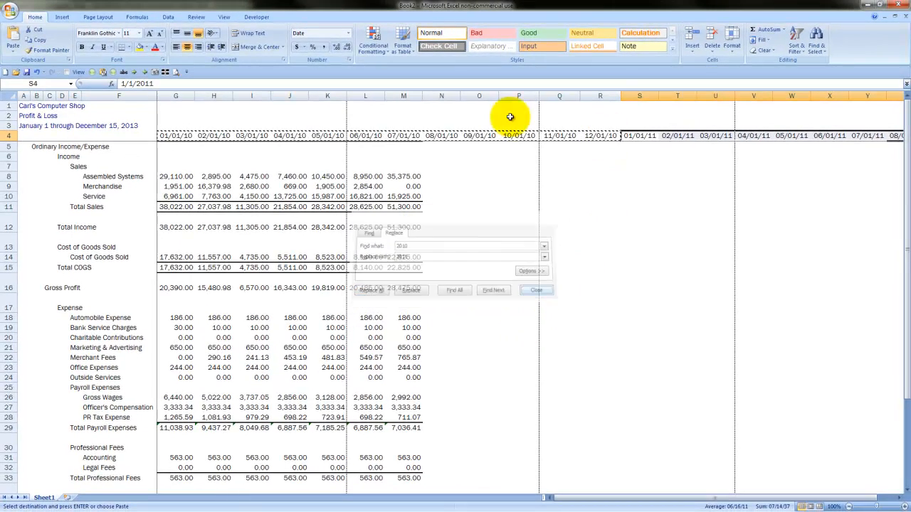
left_click(429, 178)
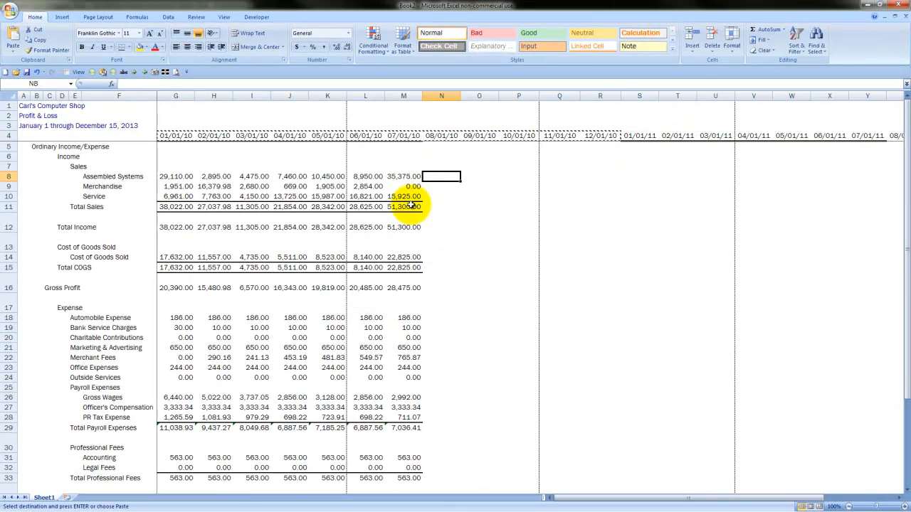
left_click_drag(411, 206, 403, 229)
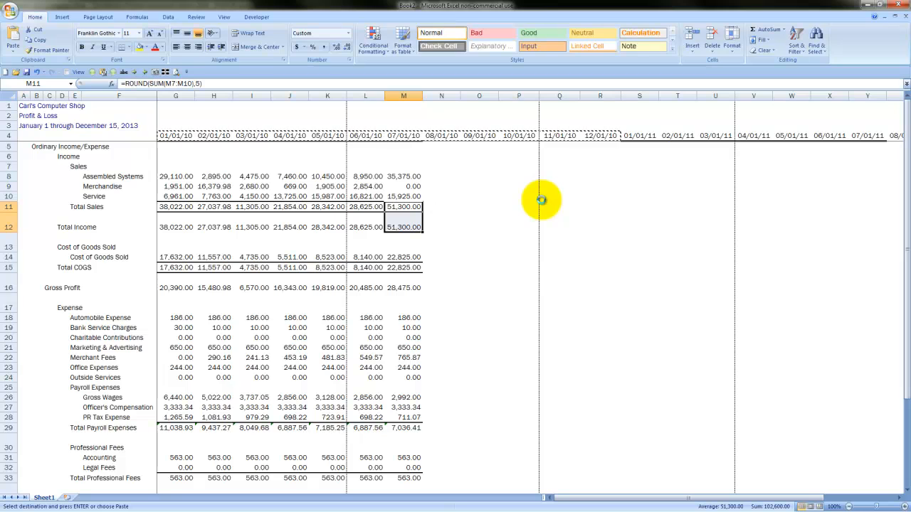
left_click_drag(542, 200, 807, 230)
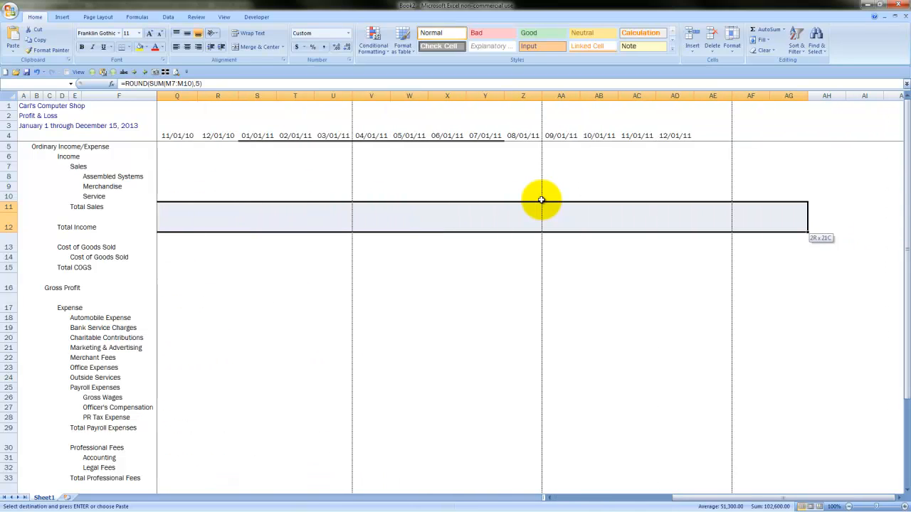
key("Return")
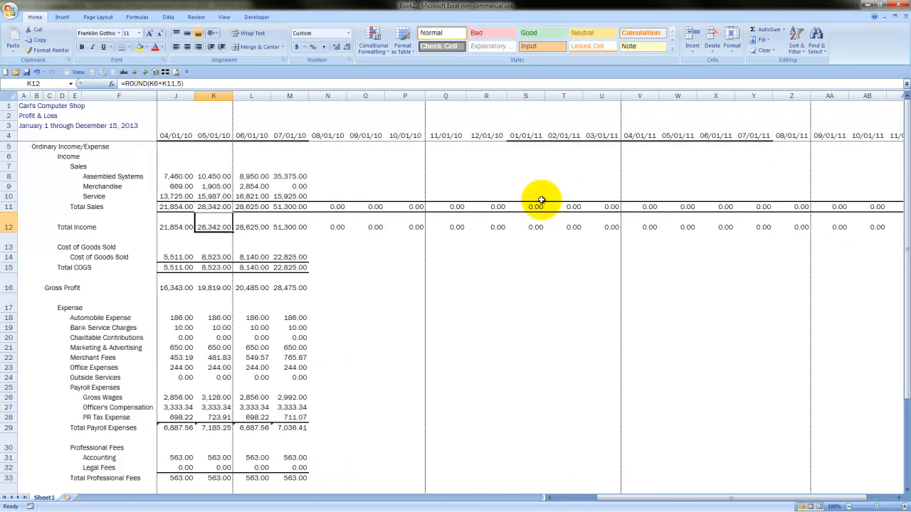
Carry the July 2010 Total COGS and Gross Profit formulas across through December 2011
key("Right")
key("Right")
key("Down")
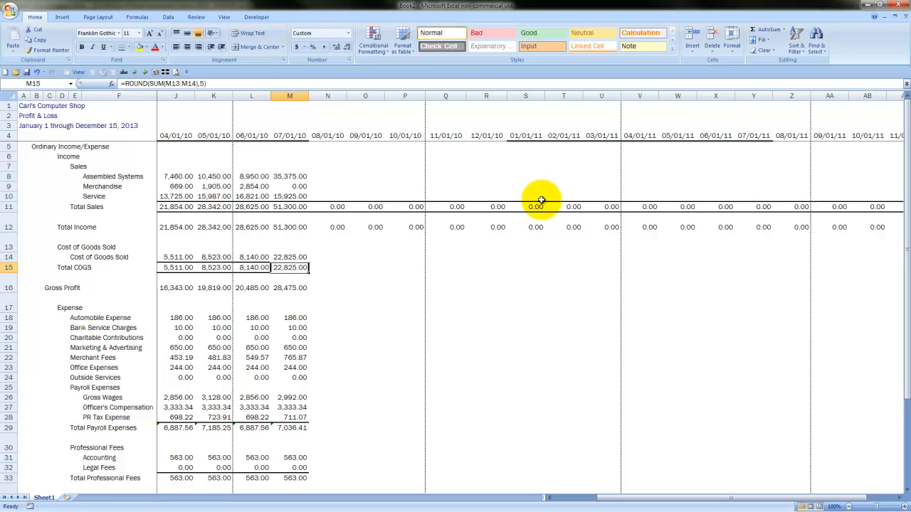
key("shift+Down")
key("ctrl+c")
key("shift+Right")
key("shift+Right")
key("shift+Right")
key("shift+Right")
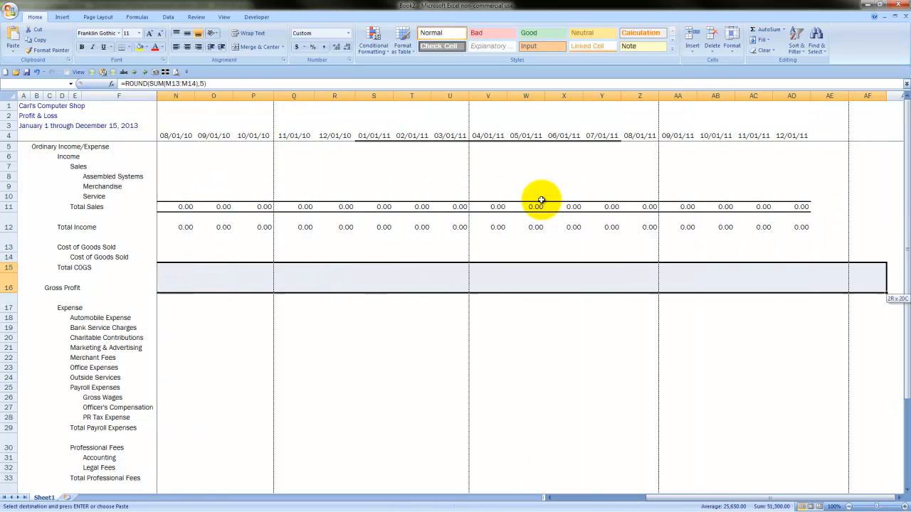
key("shift+Left")
key("shift+Left")
key("Return")
key("Down")
key("Down")
key("Down")
key("Left")
key("Left")
key("Left")
key("Right")
key("Right")
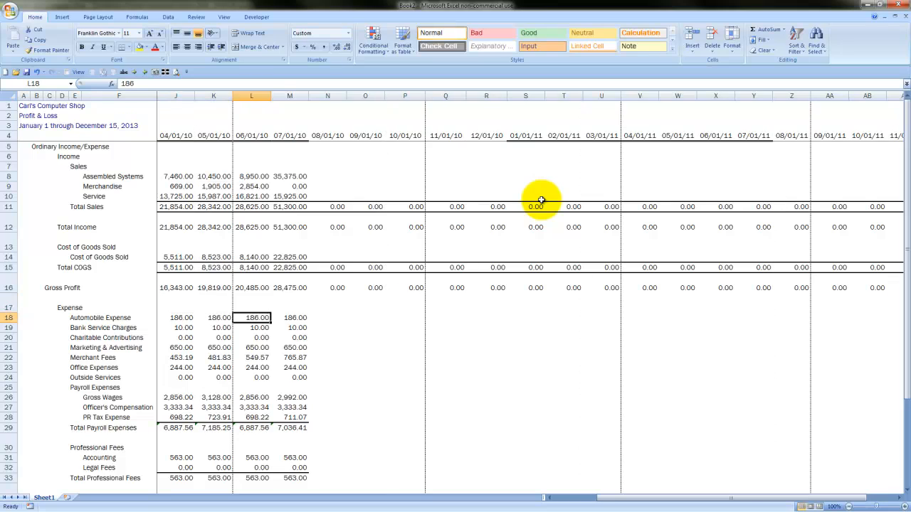
key("Right")
Carry the Total Payroll Expenses and Total Professional Fees formulas across through December 2011
key("Down")
key("Down")
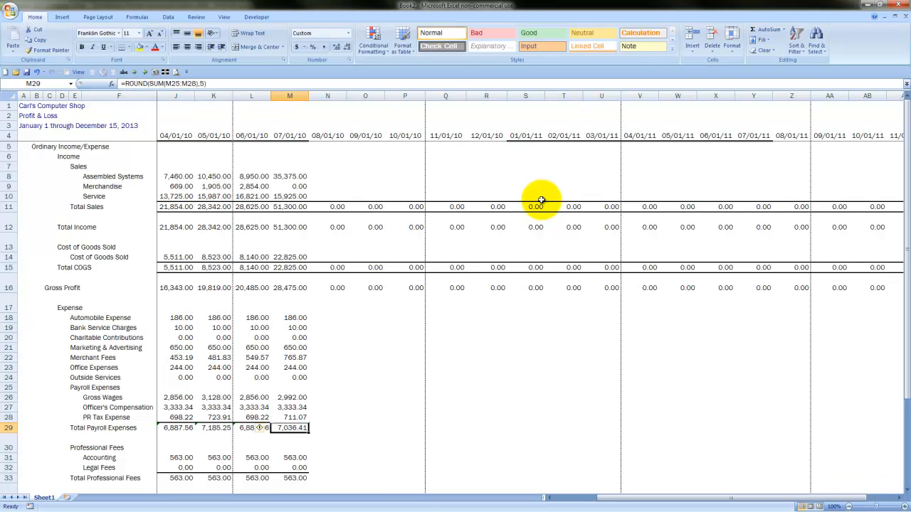
key("ctrl+c")
key("shift+Right")
key("shift+Right")
key("shift+Right")
key("shift+Right")
key("shift+Right")
key("shift+Right")
key("shift+Right")
key("shift+Right")
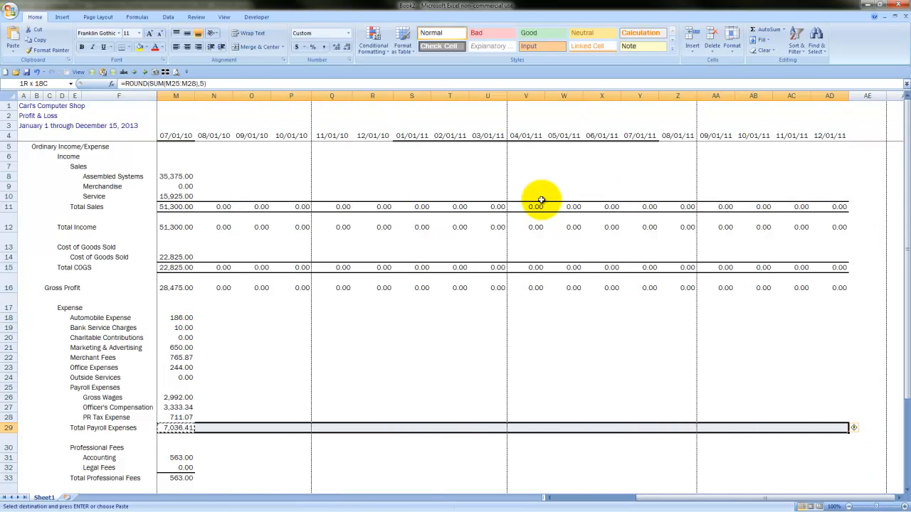
key("Return")
key("Down")
key("Down")
key("Down")
key("Left")
key("Left")
key("Right")
key("Right")
key("ctrl+c")
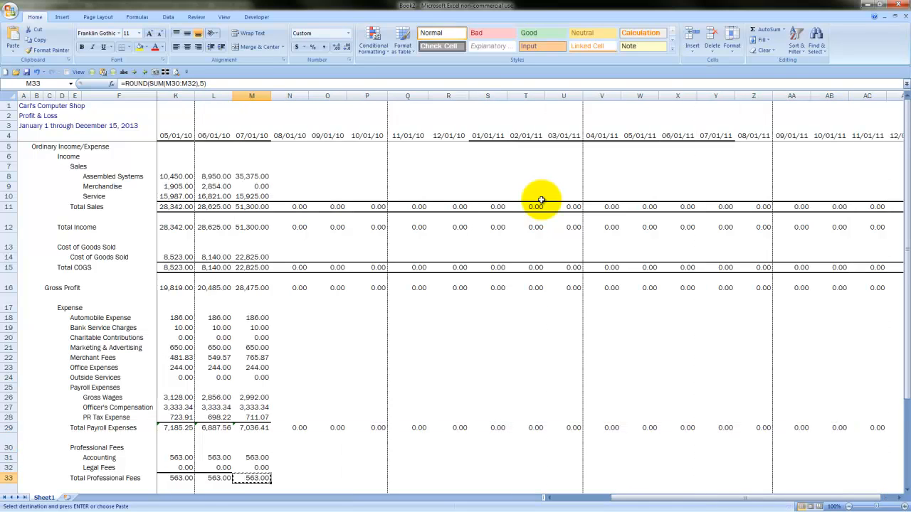
key("shift+Right")
key("shift+Right")
key("shift+Right")
key("shift+Right")
key("shift+Right")
key("shift+Right")
key("shift+Left")
key("shift+Left")
key("shift+Left")
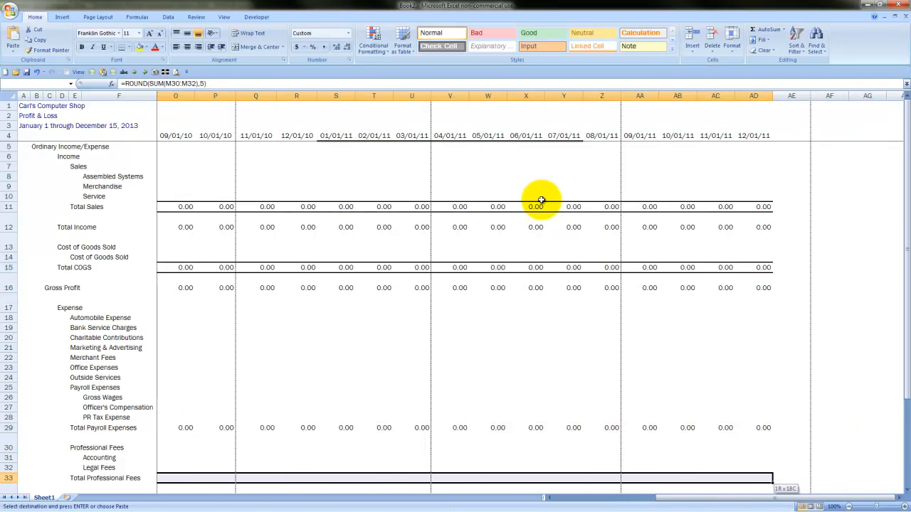
key("Return")
Carry the Total Expense through Net Income formulas across through December 2011
key("Down")
key("Down")
key("Down")
key("Down")
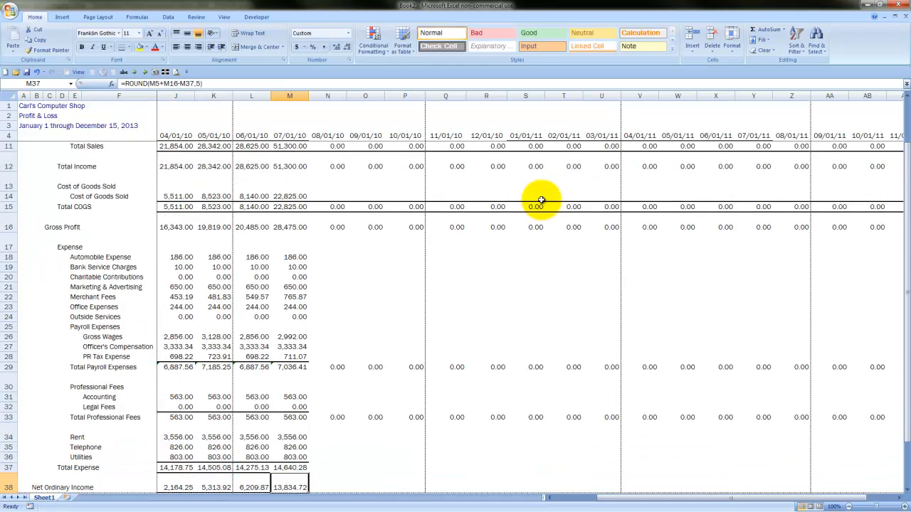
key("Down")
key("Down")
key("Down")
key("Up")
key("Up")
key("Up")
key("shift+Down")
key("shift+Down")
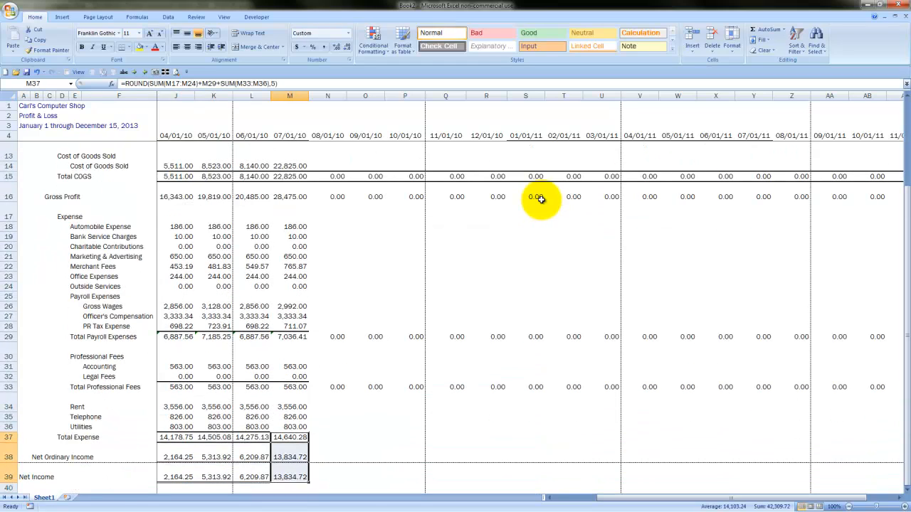
key("ctrl+c")
key("shift+Right")
key("shift+Right")
key("shift+Right")
key("shift+Right")
key("shift+Right")
key("shift+Right")
key("shift+Right")
key("shift+Right")
key("shift+Right")
key("shift+Right")
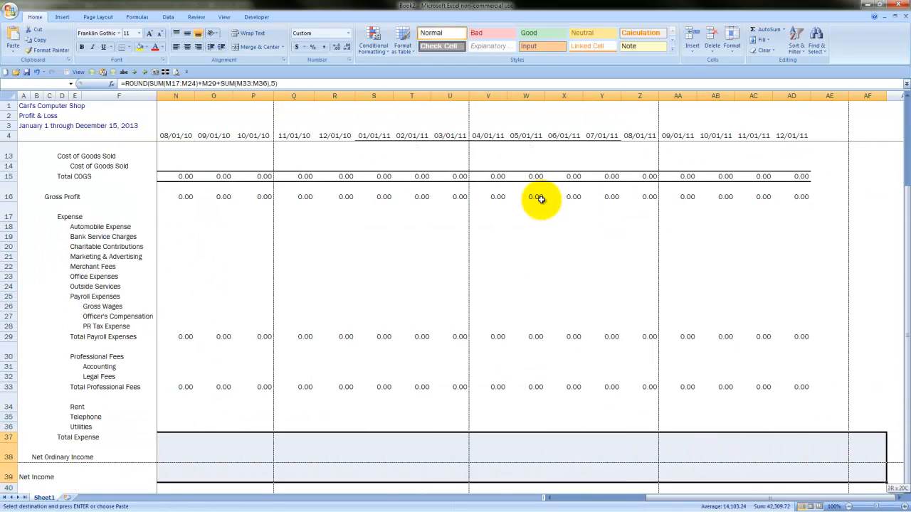
key("shift+Left")
key("shift+Left")
key("Return")
key("Up")
key("Up")
key("Up")
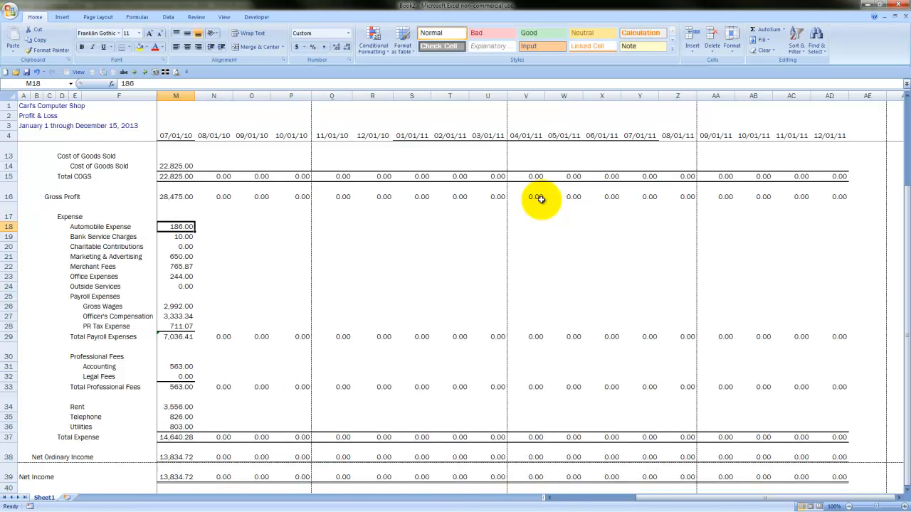
scroll(541, 200, "up", 2)
key("ctrl+Home")
Set the page setup to fit the sheet one page wide with pages tall cleared
key("Right")
key("Right")
key("Right")
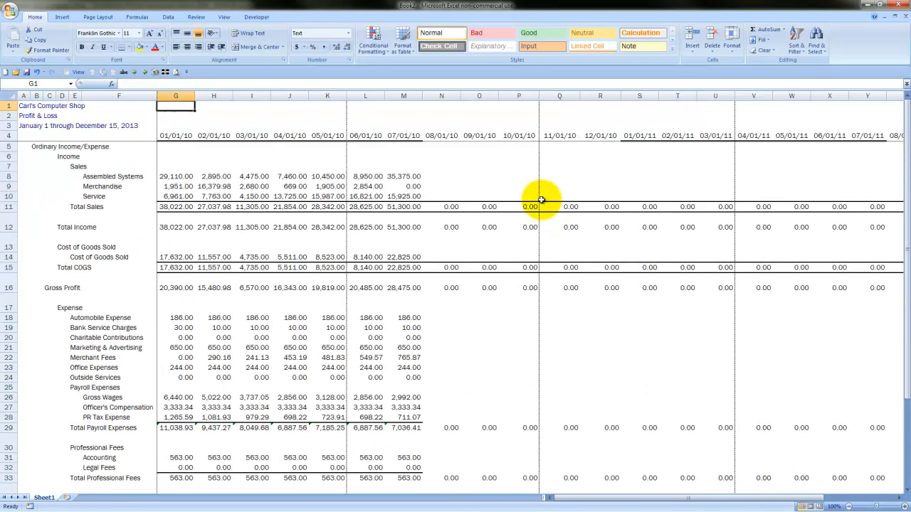
key("Right")
key("Right")
key("Right")
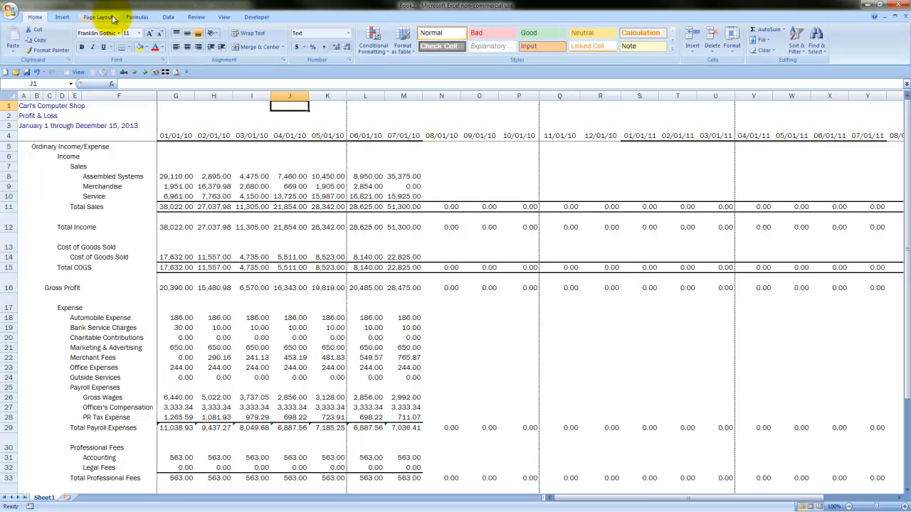
left_click(97, 17)
left_click(223, 59)
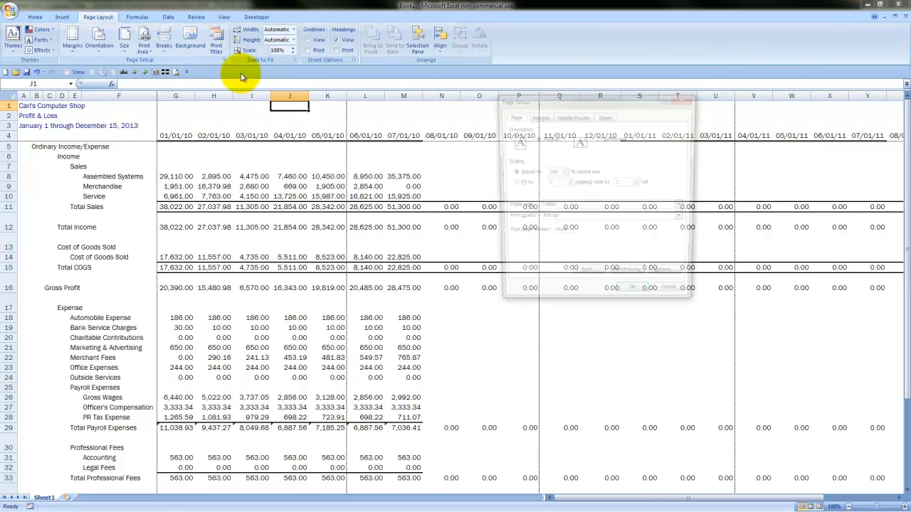
left_click(603, 138)
double_click(629, 182)
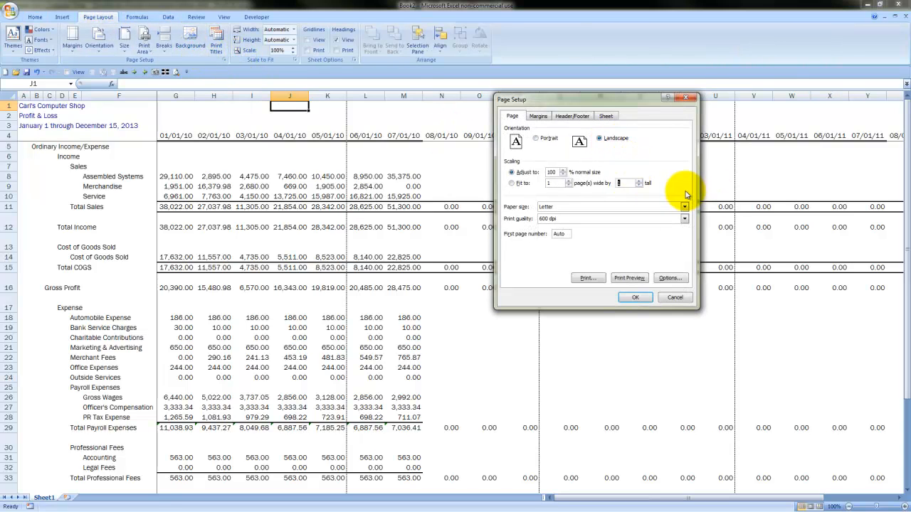
key("Return")
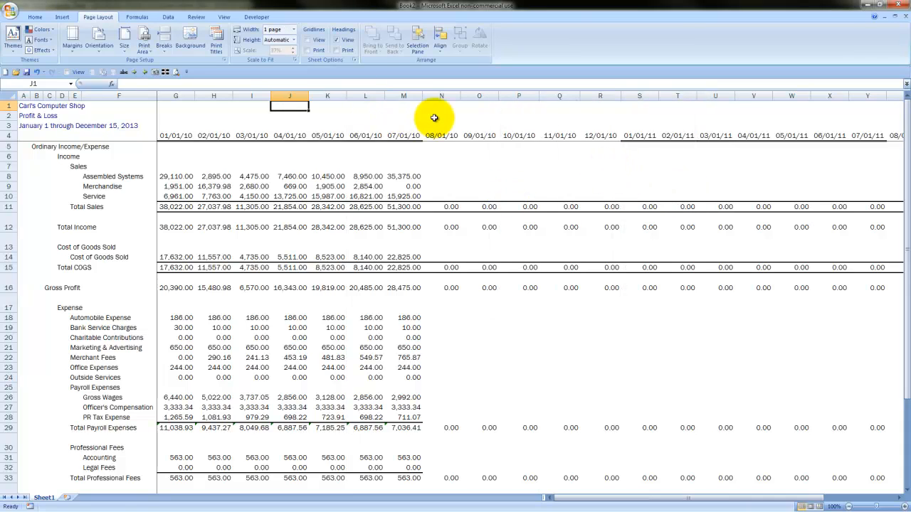
Paste the July 2010 header's formatting onto the later month headers M4:AD4
left_click(407, 136)
key("ctrl+shift+Right")
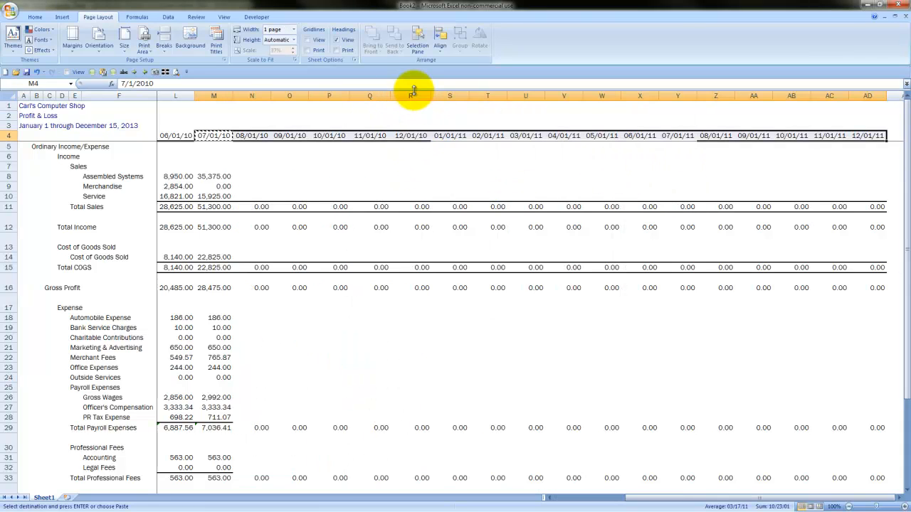
key("shift+F10")
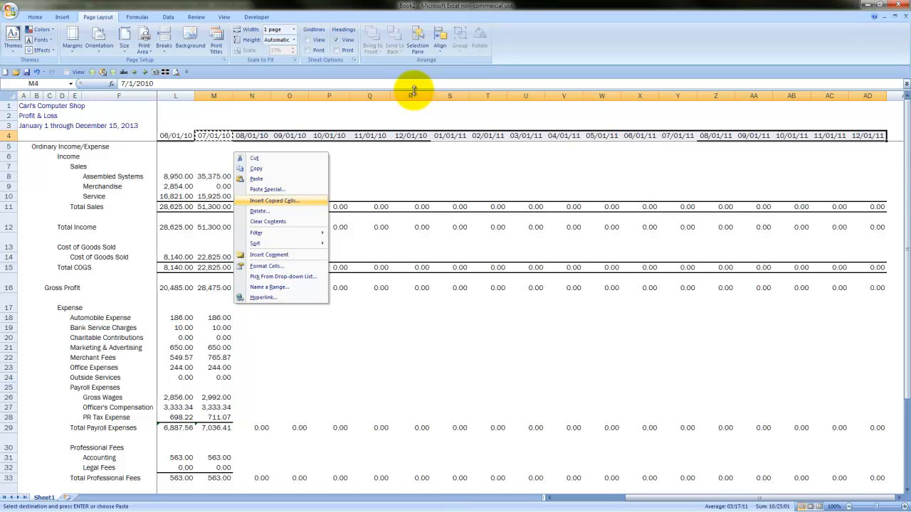
key("s")
key("t")
key("Return")
key("Down")
key("Down")
key("Down")
key("Right")
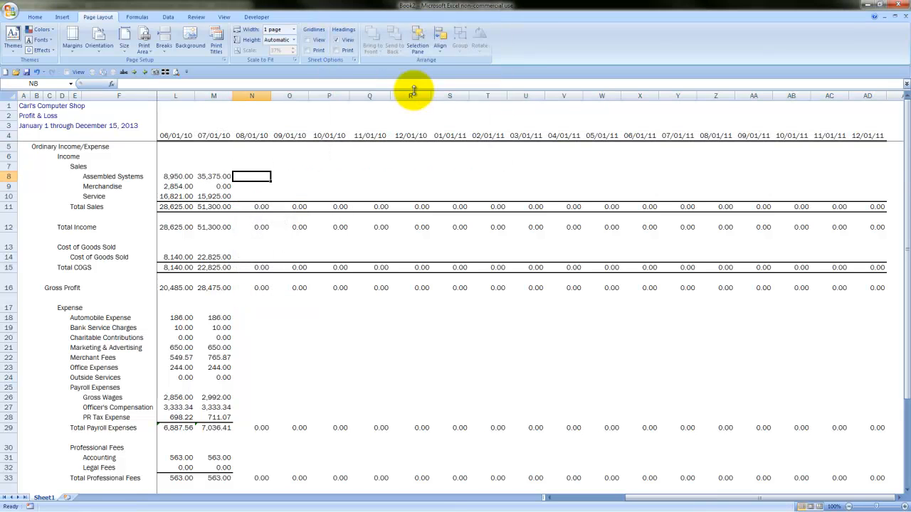
scroll(370, 12, "up", 2)
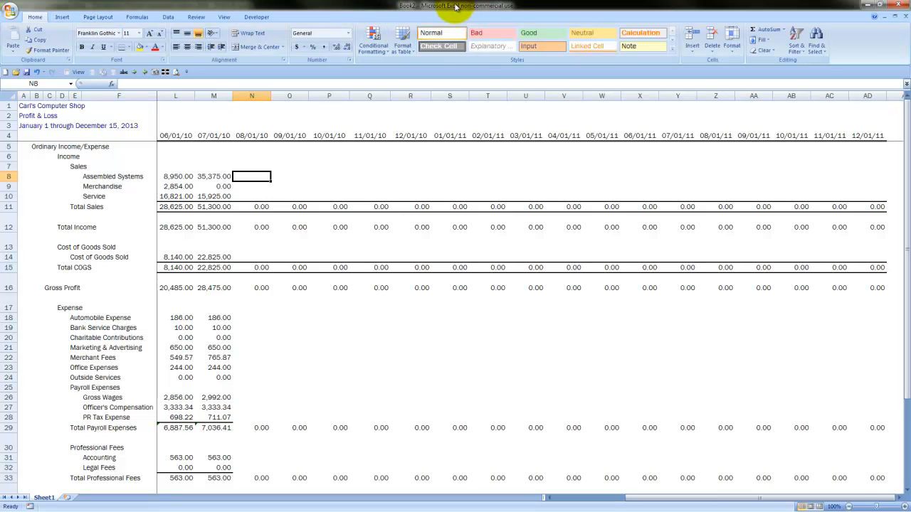
Make the Aug 2010–Dec 2011 sales cells orange zero-filled inputs with comma formatting and copy the row
key("shift+Down")
key("shift+Right")
key("shift+Right")
key("shift+Right")
key("shift+Right")
key("shift+Right")
key("shift+Right")
key("shift+Right")
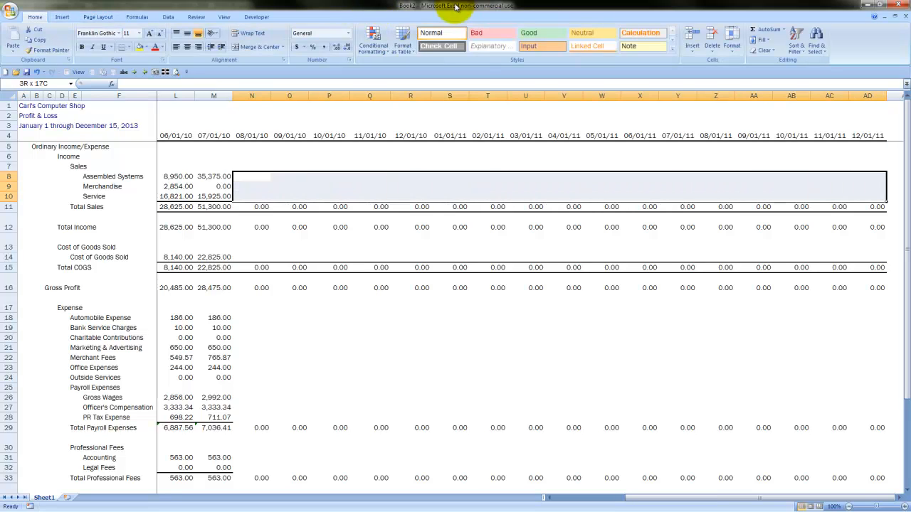
left_click(528, 46)
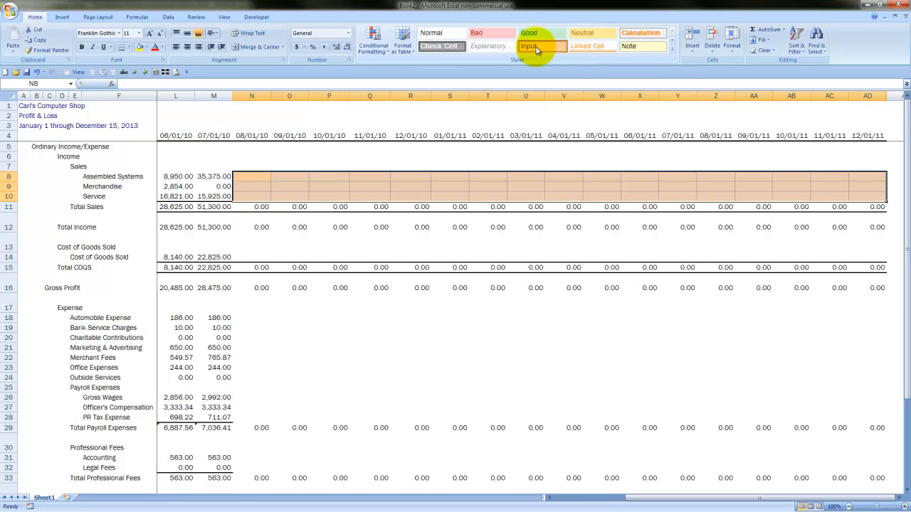
type("0")
key("ctrl+Return")
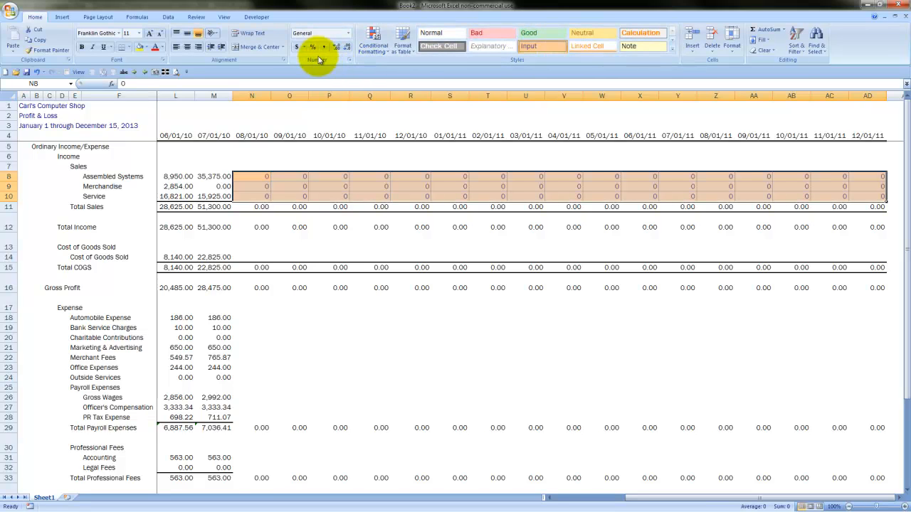
left_click(324, 47)
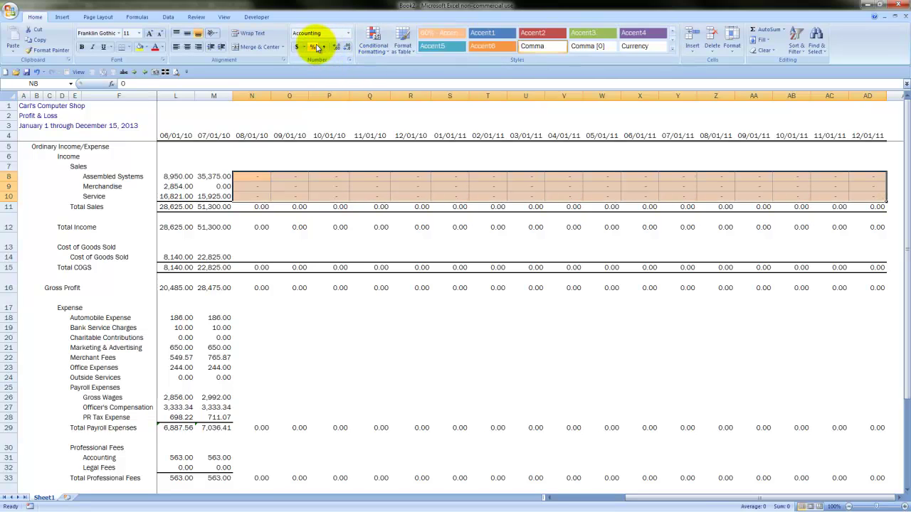
left_click(258, 177)
key("ctrl+shift+Right")
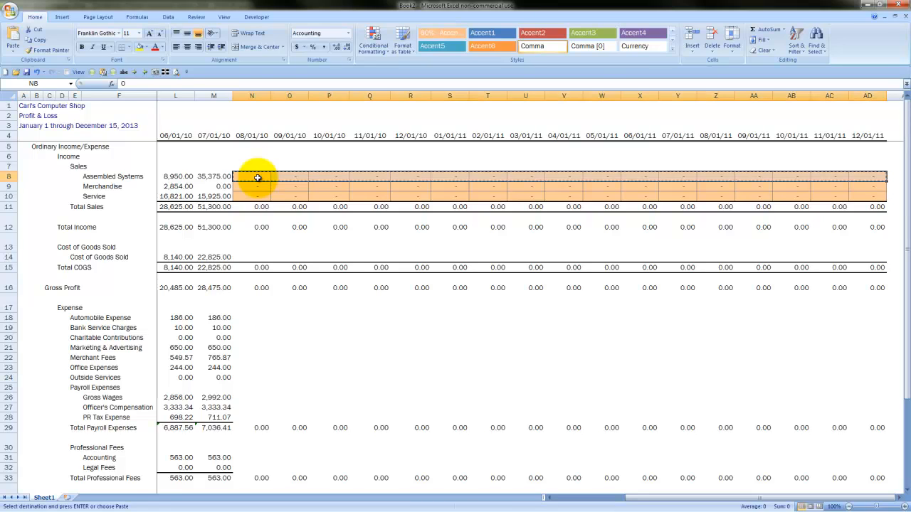
Paste the orange input formatting into the COGS row and the expense rows down to Outside Services
key("Down")
key("Down")
key("Down")
key("Down")
key("Down")
key("Down")
key("ctrl+v")
key("Down")
key("Down")
key("Down")
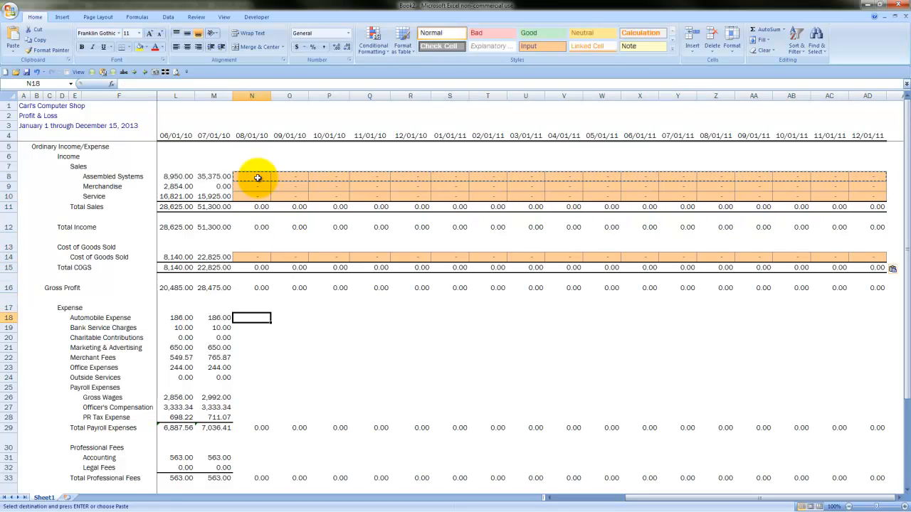
key("shift+Down")
key("shift+Down")
key("shift+Down")
key("shift+Down")
key("shift+Down")
key("shift+Down")
key("ctrl+v")
Paste the input formatting into the payroll, professional fees and Rent/Telephone/Utilities rows
key("Down")
key("Down")
key("Down")
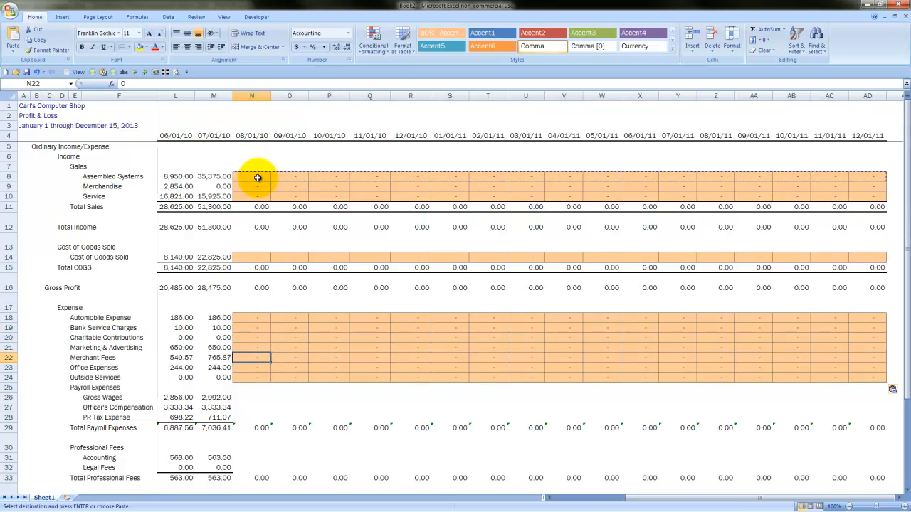
key("Down")
key("Down")
key("Down")
key("Down")
key("shift+Down")
key("shift+Down")
key("ctrl+v")
key("Down")
key("Down")
key("Down")
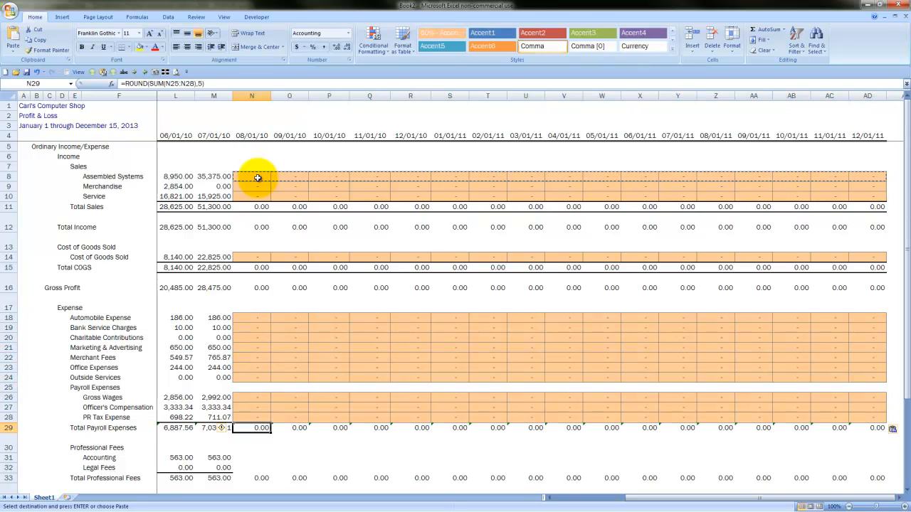
key("Down")
key("Down")
key("Down")
key("Down")
key("Up")
key("Up")
key("shift+Down")
key("ctrl+v")
key("Down")
key("Down")
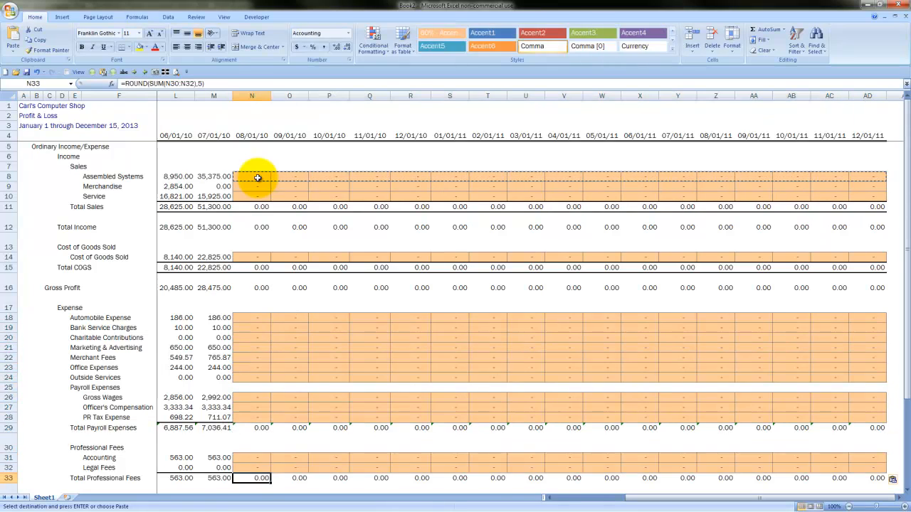
key("Down")
scroll(257, 178, "down", 3)
scroll(257, 178, "down", 2)
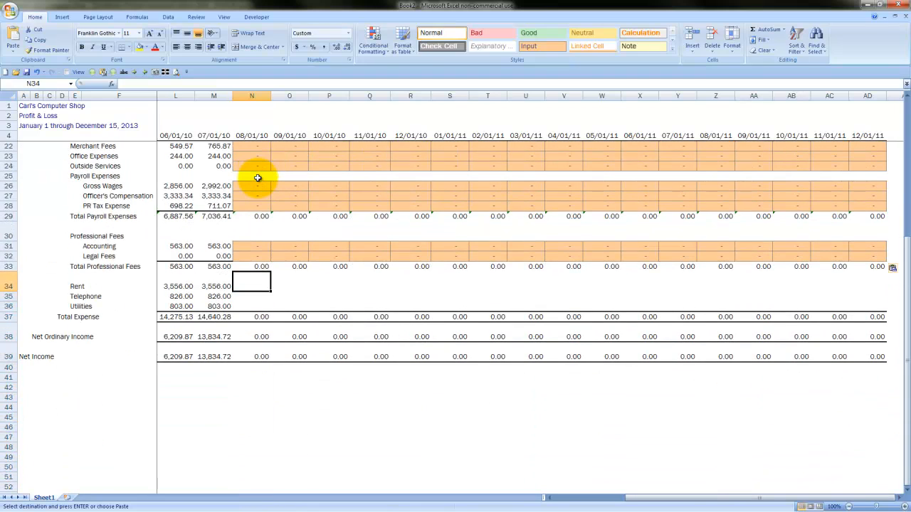
key("ctrl+v")
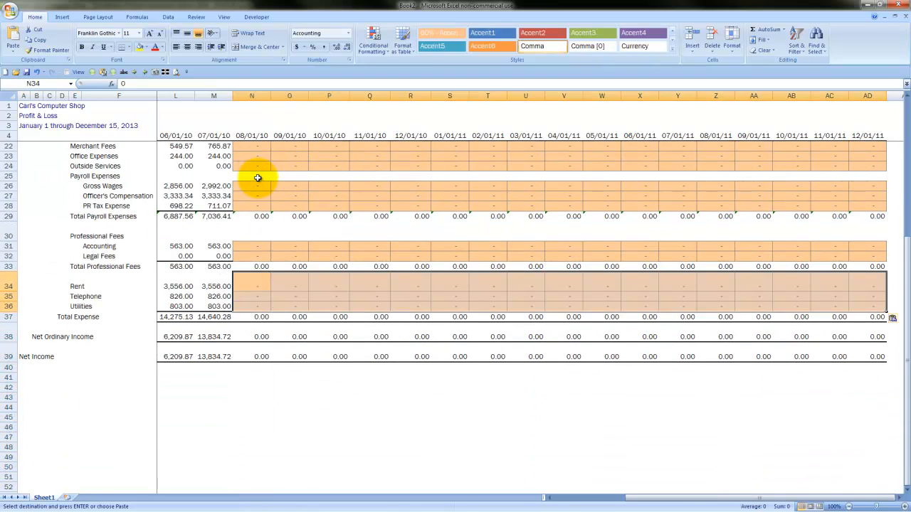
key("ctrl+Up")
key("ctrl+Up")
key("ctrl+Up")
key("ctrl+Up")
Enter =AVERAGE(H8:M8) in the August 2010 Assembled Systems cell N8
key("Down")
key("Down")
key("Down")
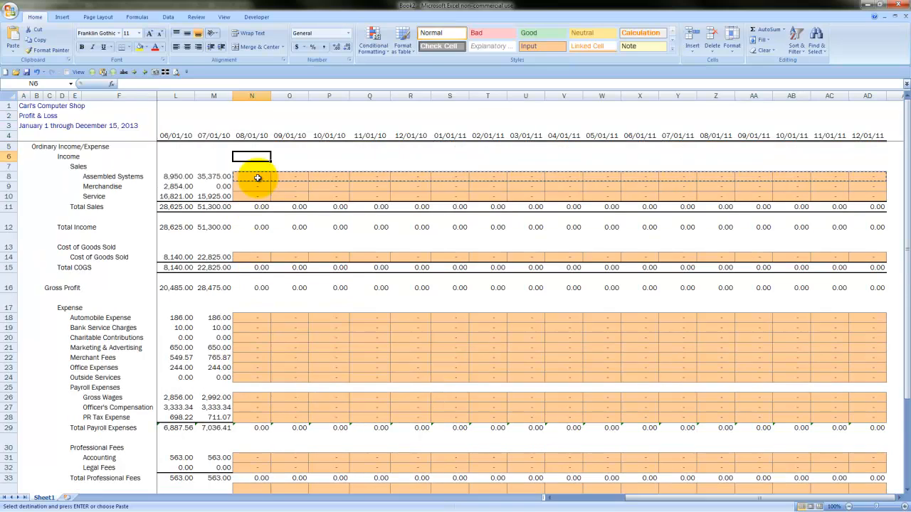
key("Left")
key("Left")
key("Left")
key("Right")
key("Right")
key("Right")
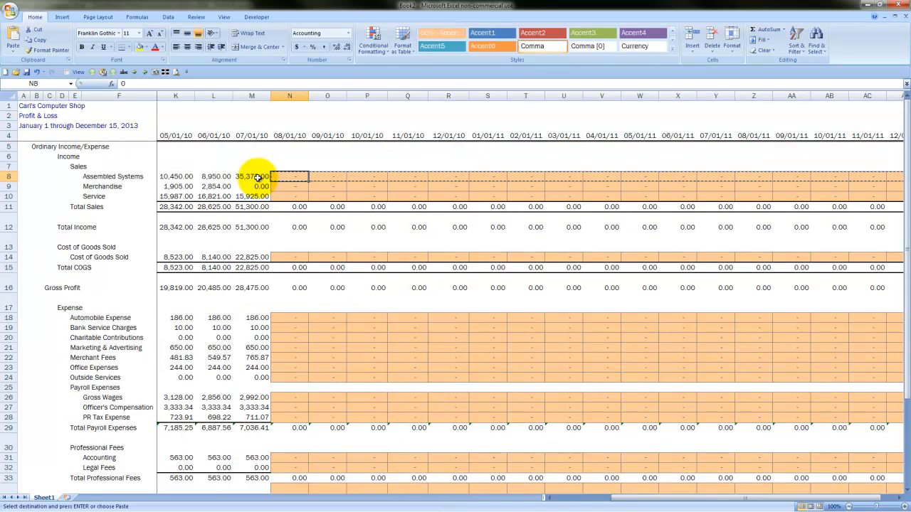
type("=ab")
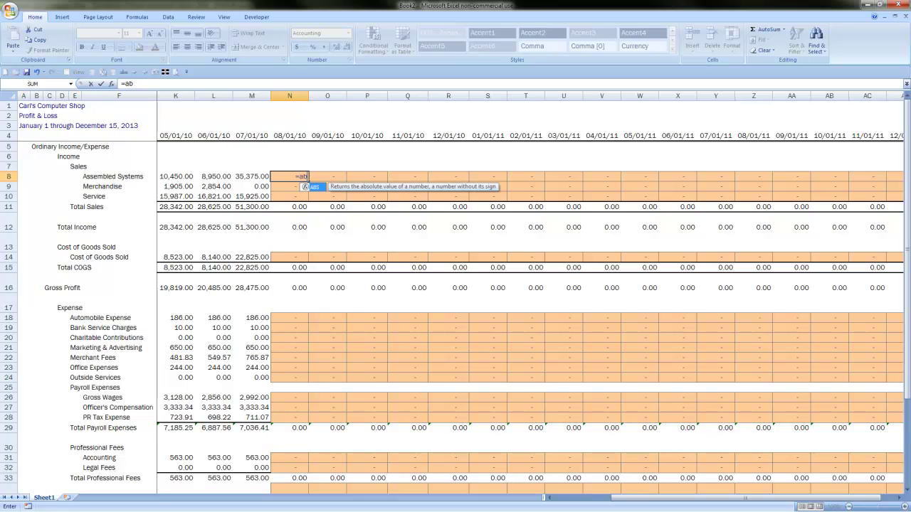
key("BackSpace")
type("a")
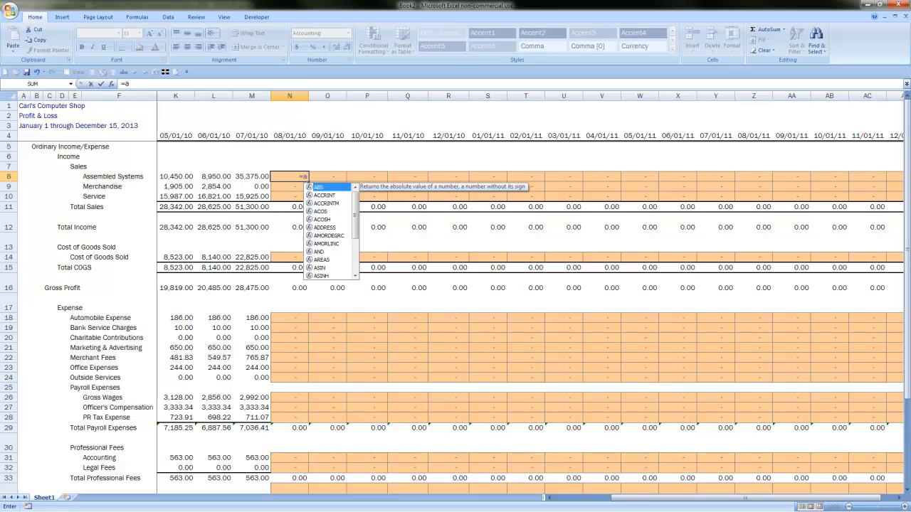
type("ver")
key("Tab")
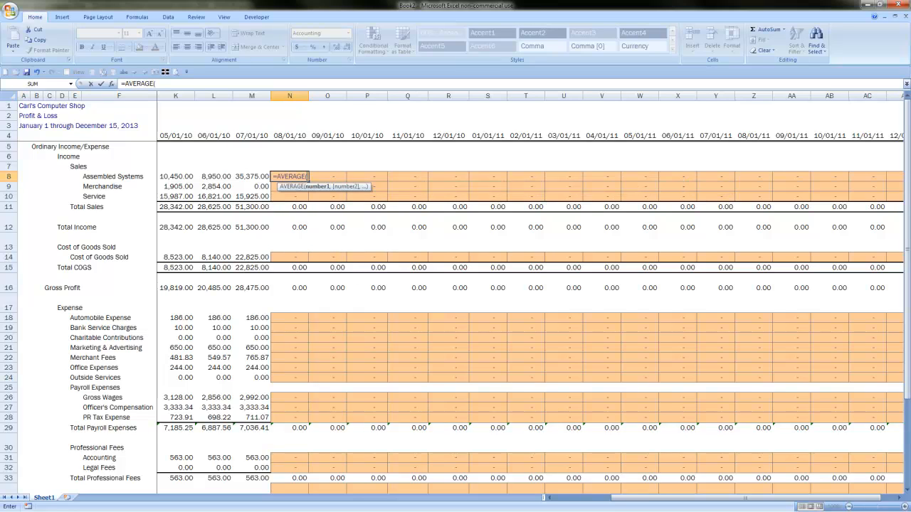
left_click(252, 175)
left_click_drag(160, 177, 145, 177)
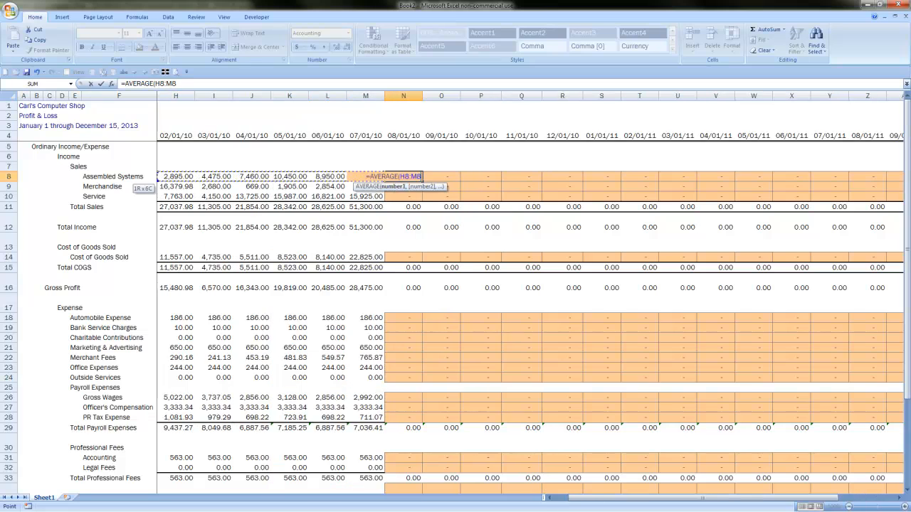
key("Return")
Copy the six-month average across O8:AD8 and select the forecast columns N through AD
left_click(253, 176)
key("ctrl+c")
left_click_drag(294, 176, 871, 177)
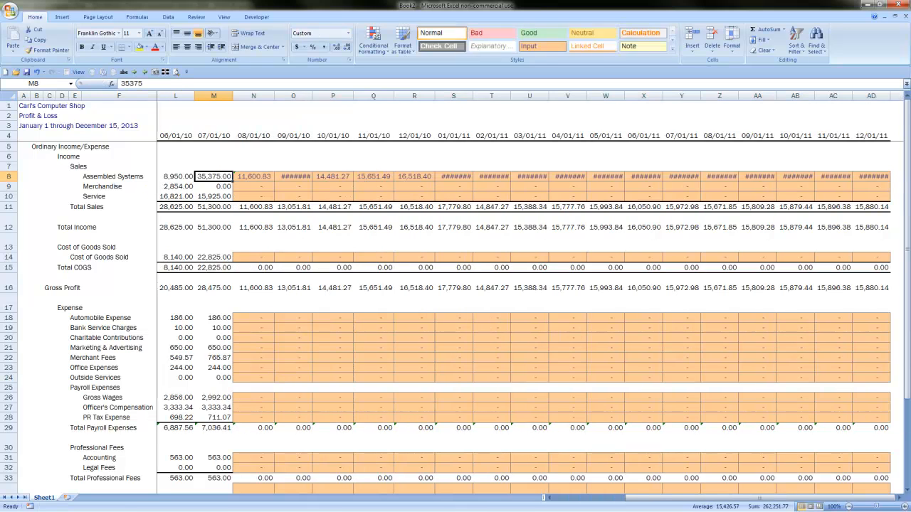
key("Return")
left_click_drag(871, 95, 263, 86)
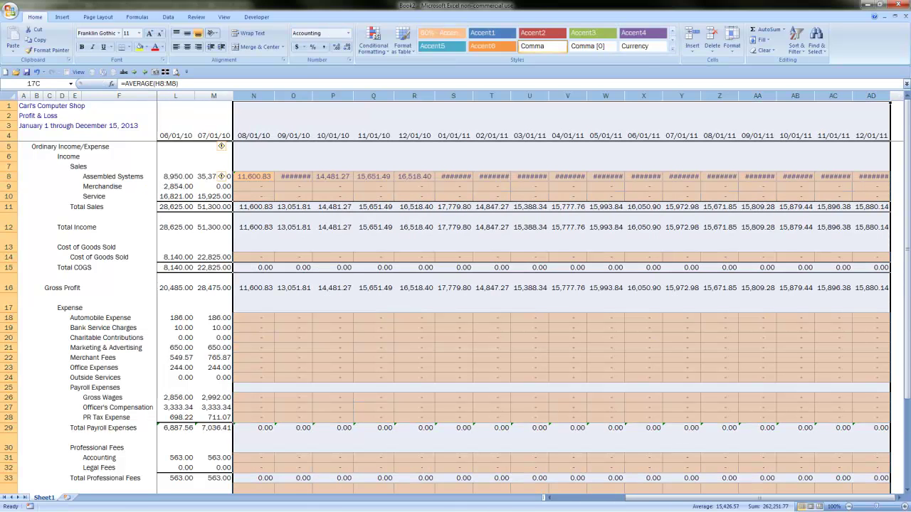
AutoFit the forecast columns and paste the average row into Merchandise, Service and COGS
double_click(276, 95)
left_click(249, 176)
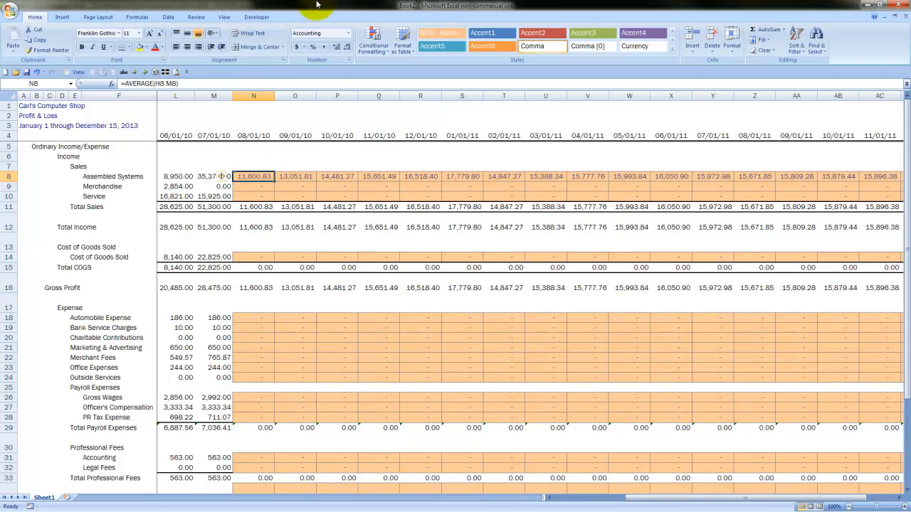
key("ctrl+shift+Right")
key("ctrl+c")
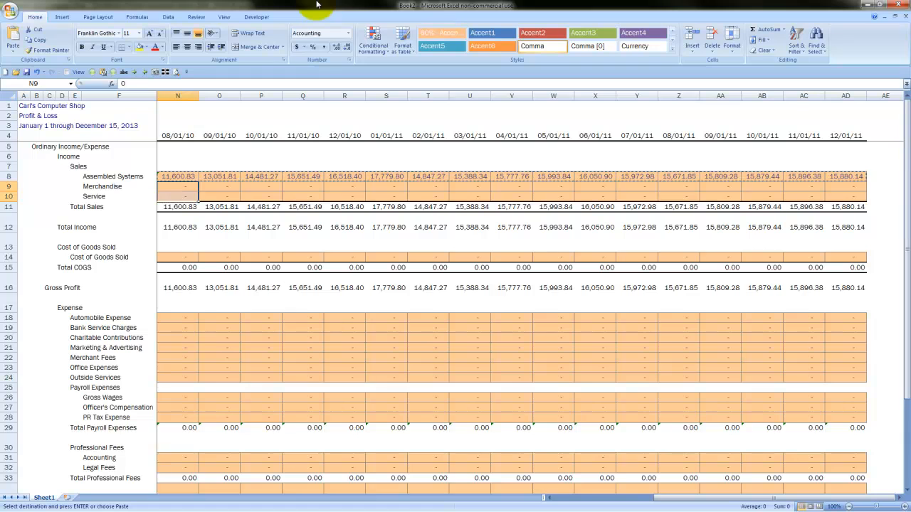
key("ctrl+v")
key("Down")
key("Down")
key("Down")
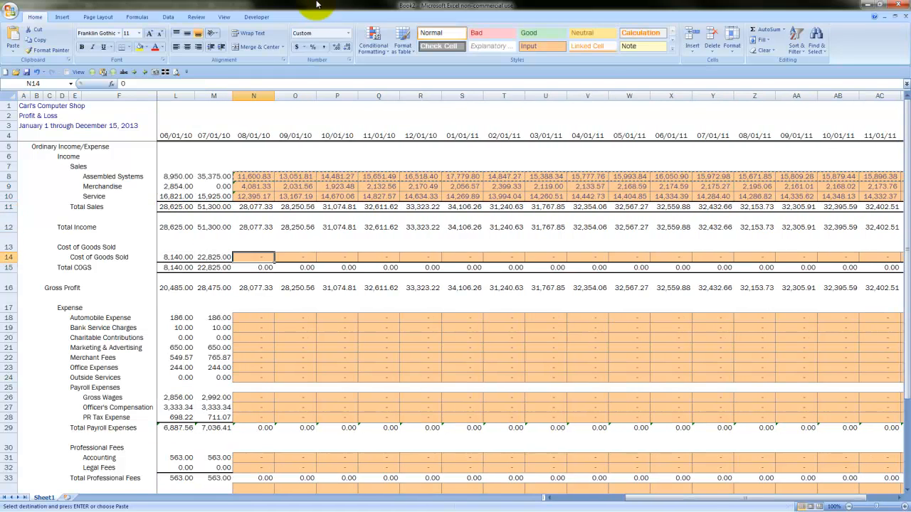
key("ctrl+shift+Right")
key("ctrl+v")
Paste the six-month average into the expense rows through Outside Services and the three payroll rows
key("Down")
key("Down")
key("Down")
key("shift+Down")
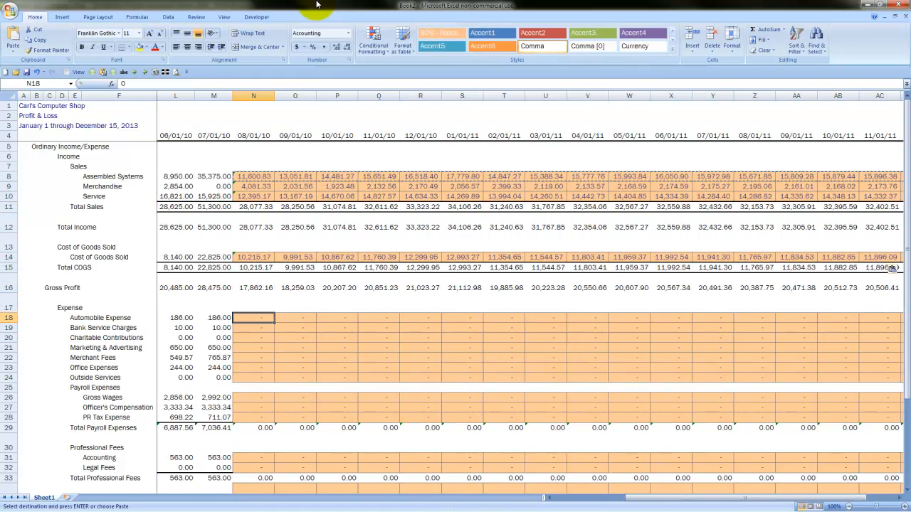
key("shift+Down")
key("shift+Down")
key("shift+Down")
key("ctrl+shift+Right")
key("ctrl+v")
key("Down")
key("Down")
key("Down")
key("shift+Down")
key("shift+Down")
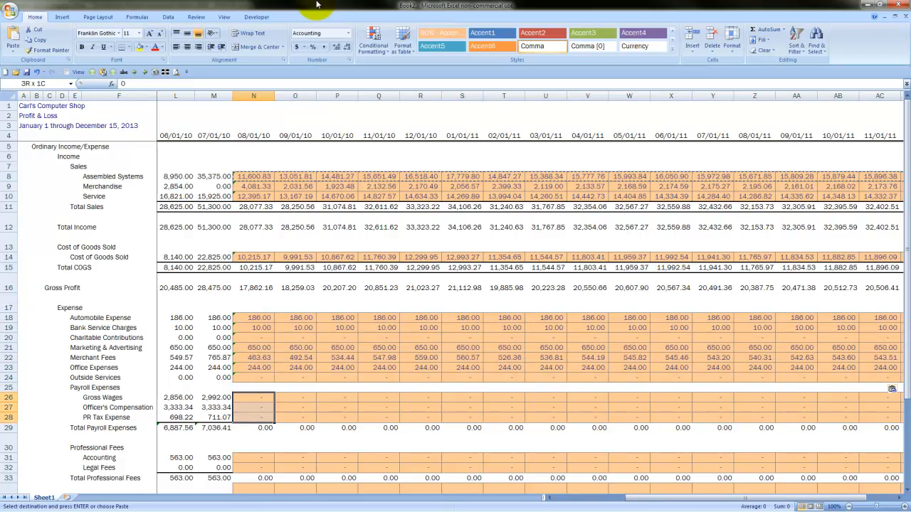
key("ctrl+shift+Right")
key("ctrl+v")
Paste the average into the professional fees and Rent, Telephone, Utilities rows, then return to the top
key("Down")
key("Down")
key("Down")
key("Down")
key("Down")
key("shift+Down")
key("shift+Down")
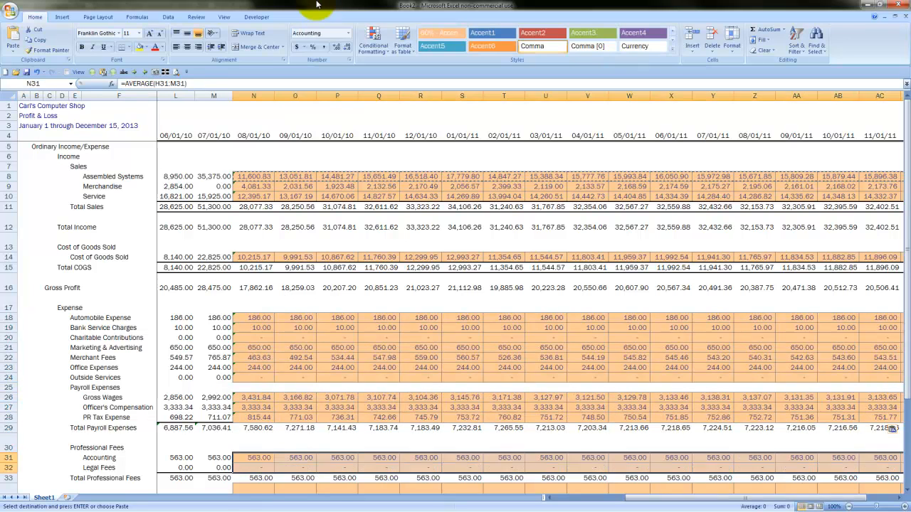
key("ctrl+shift+Right")
key("ctrl+v")
key("Down")
key("Down")
key("Down")
key("shift+Down")
key("shift+Down")
key("shift+Down")
key("shift+Up")
key("shift+Up")
key("shift+Up")
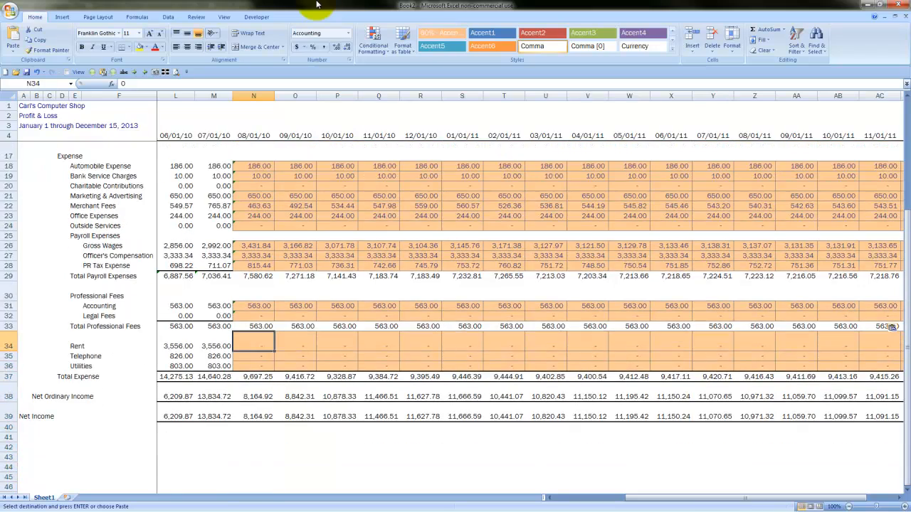
key("shift+Down")
key("ctrl+shift+Right")
key("ctrl+v")
key("Up")
key("Up")
key("Up")
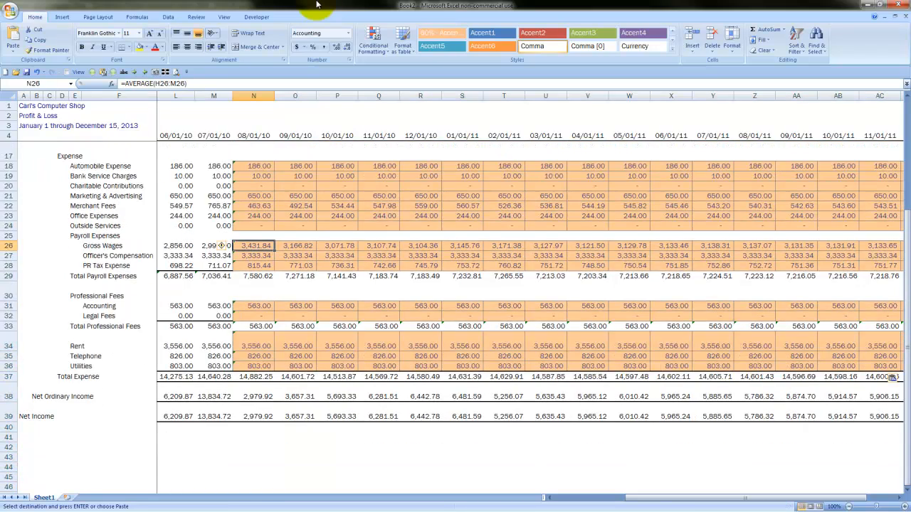
key("Up")
key("Up")
key("Up")
key("Up")
key("Up")
key("Up")
key("Down")
key("Down")
key("Down")
key("Down")
key("Down")
key("Down")
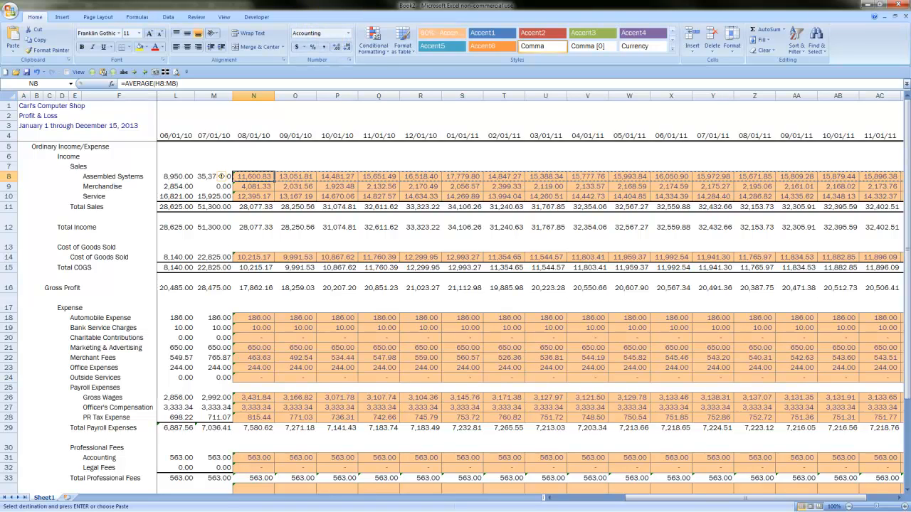
Switch to Chrome and show the Forecasting Your QuickBooks Statements webinar page
key("alt+Tab")
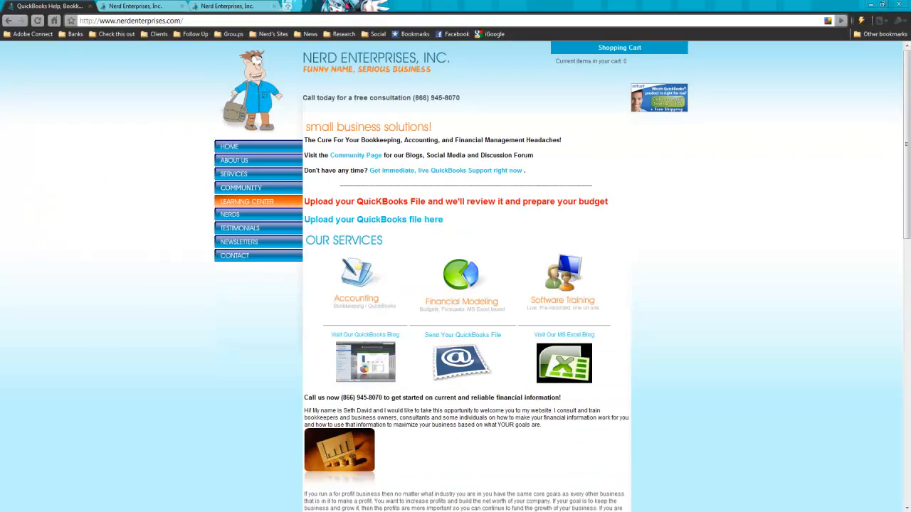
left_click(121, 6)
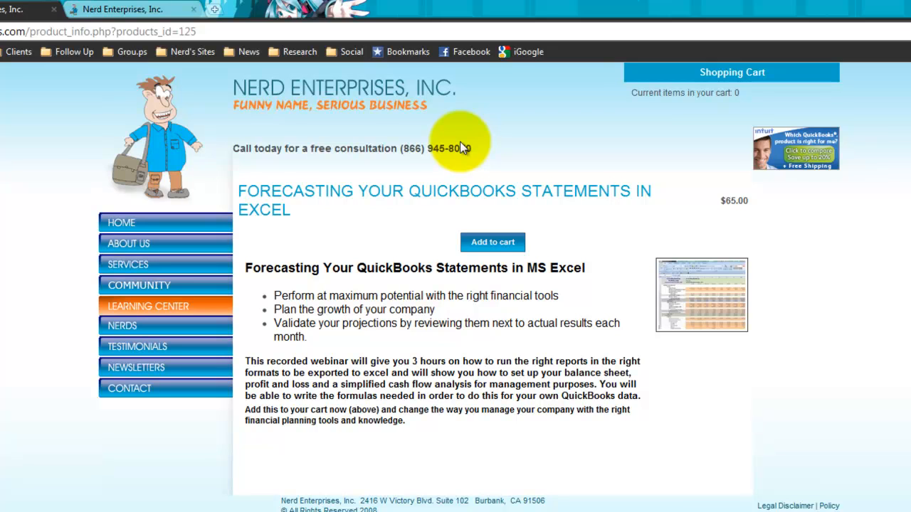
Show the Nerd Enterprises Understanding Financial Statements product page
left_click(144, 14)
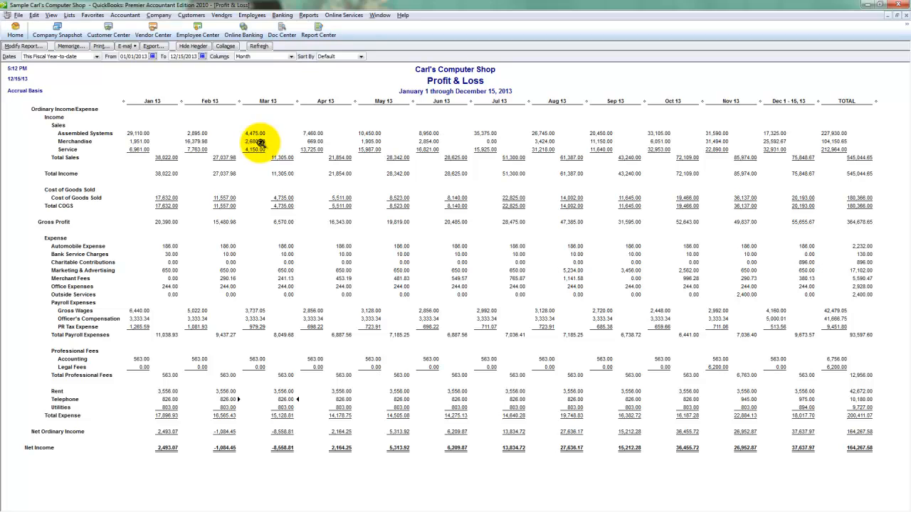
left_click(250, 142)
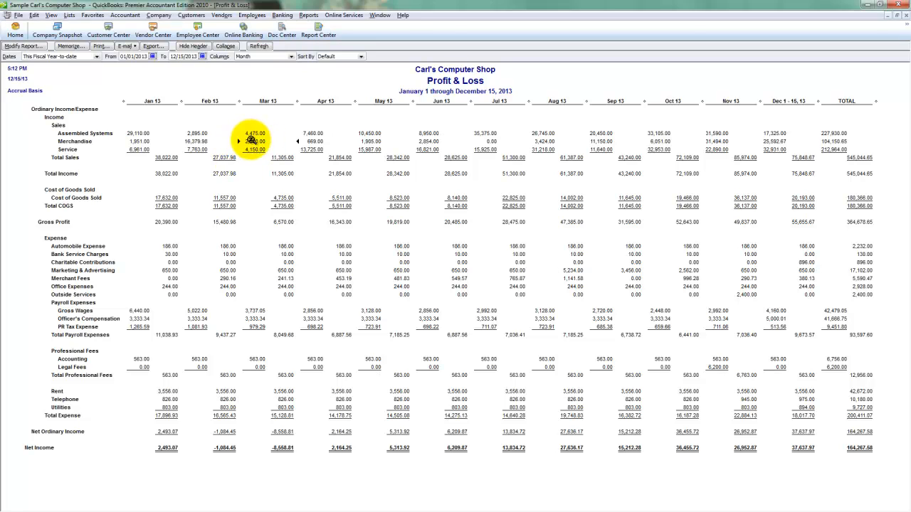